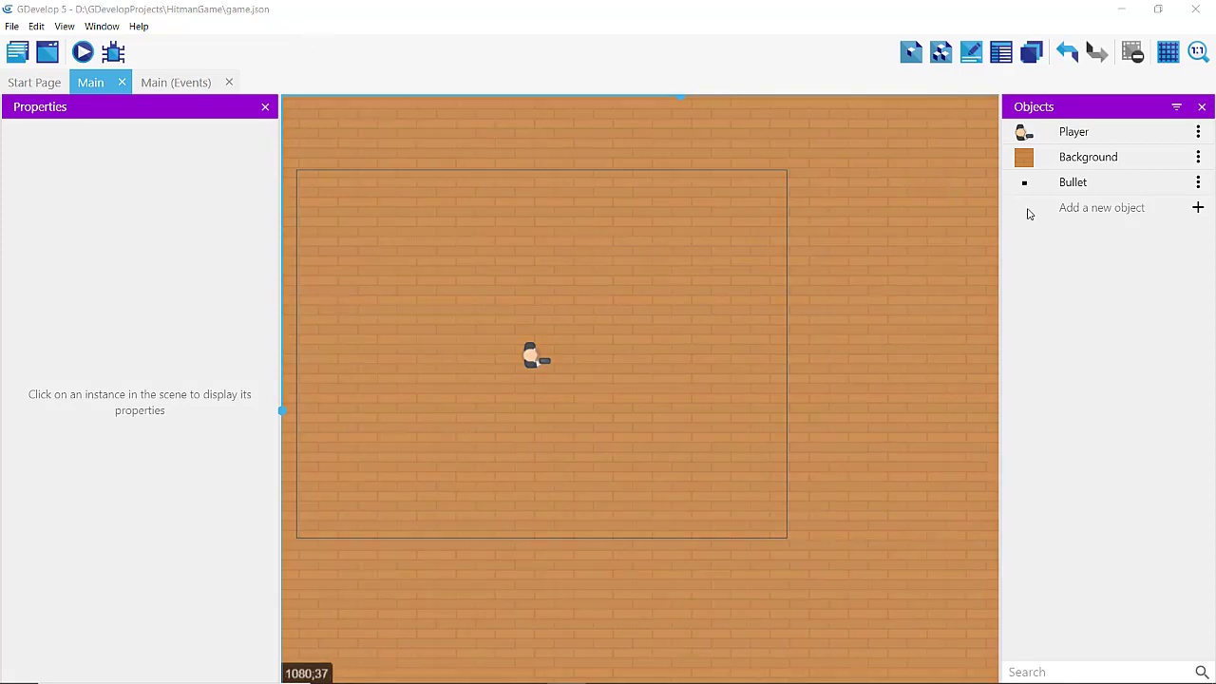
Create a new Sprite object and rename it Enemy
left_click(1113, 211)
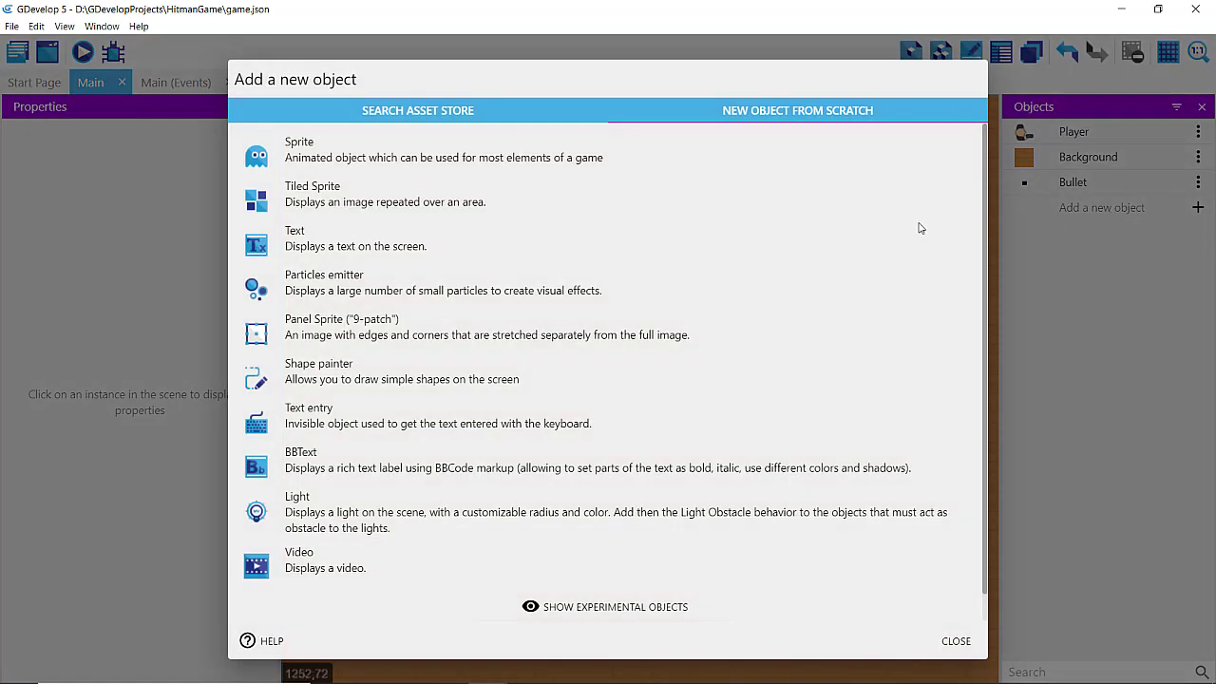
left_click(291, 157)
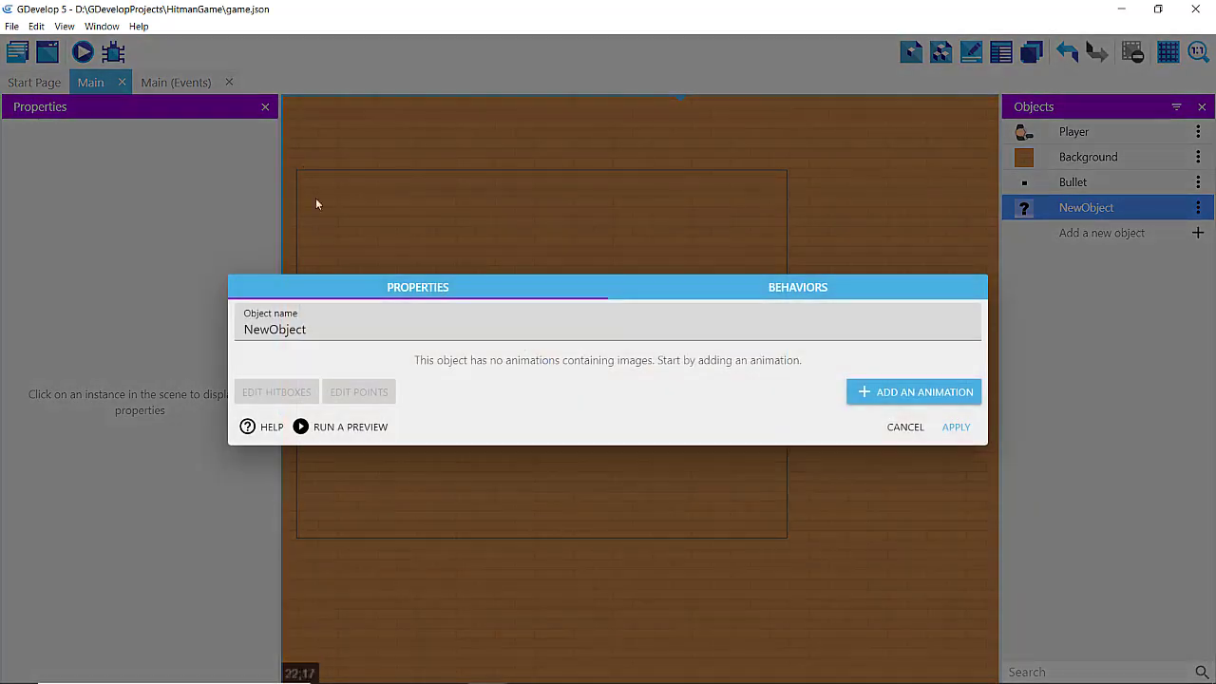
left_click(314, 331)
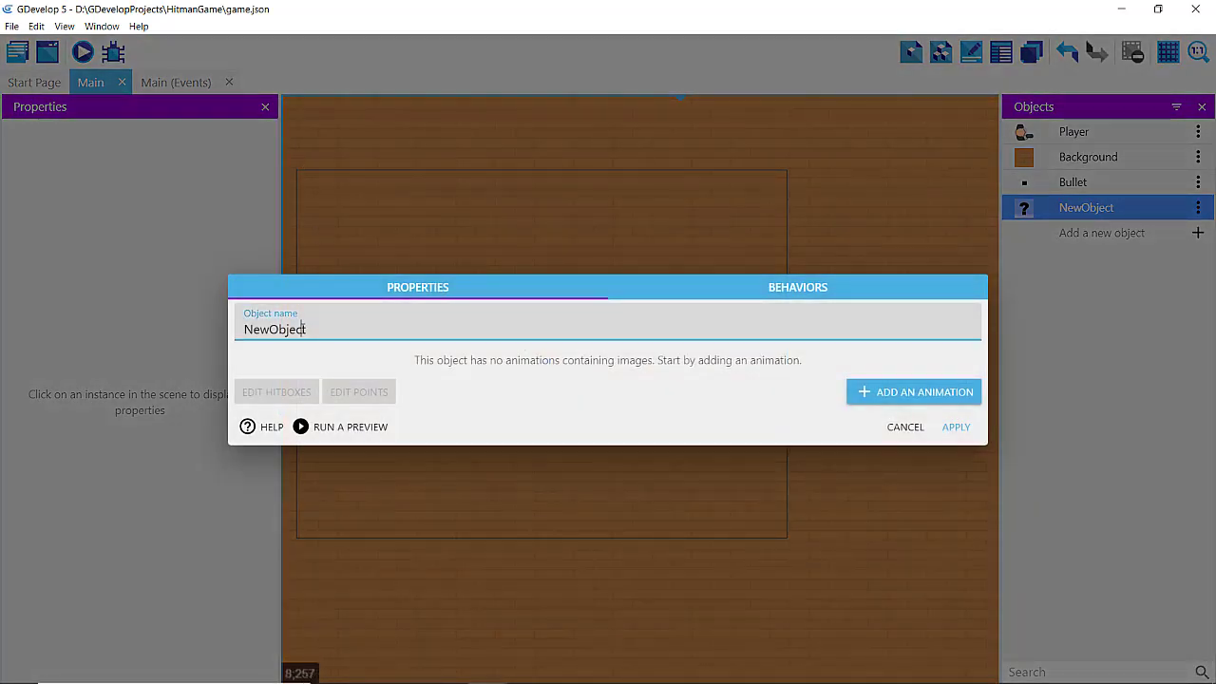
left_click_drag(323, 332, 231, 323)
type("E")
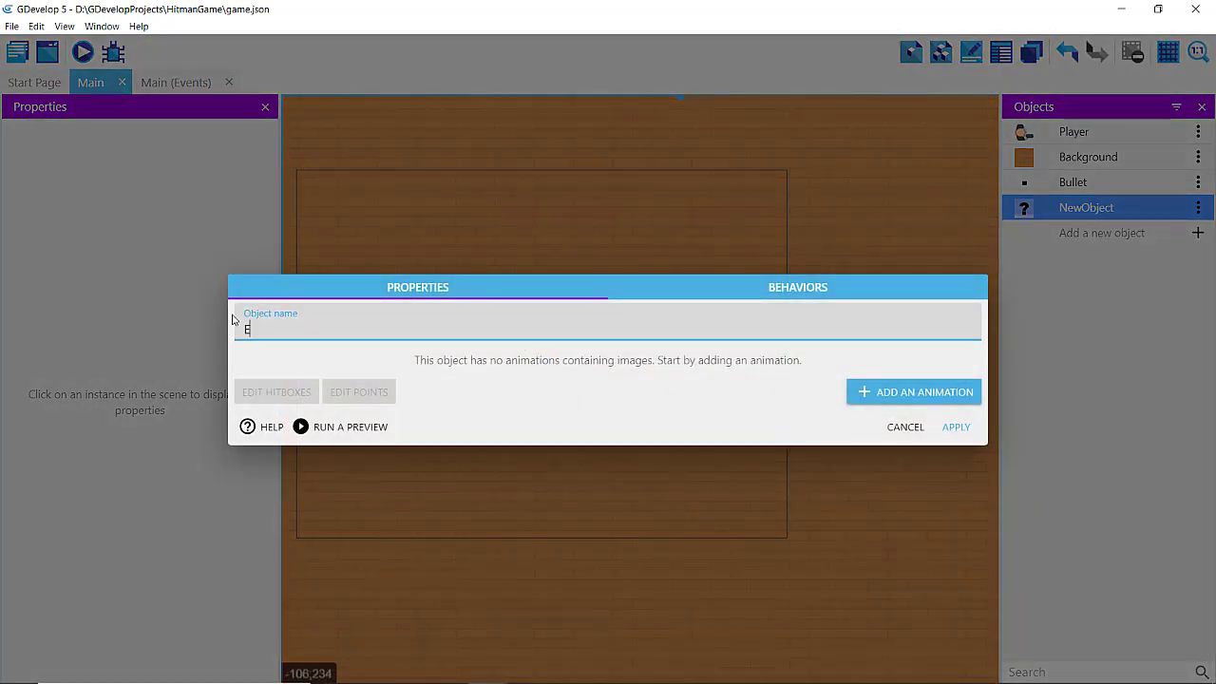
type("nemy")
Add an animation to Enemy with zoimbie1_hold.png as its first frame
left_click(889, 397)
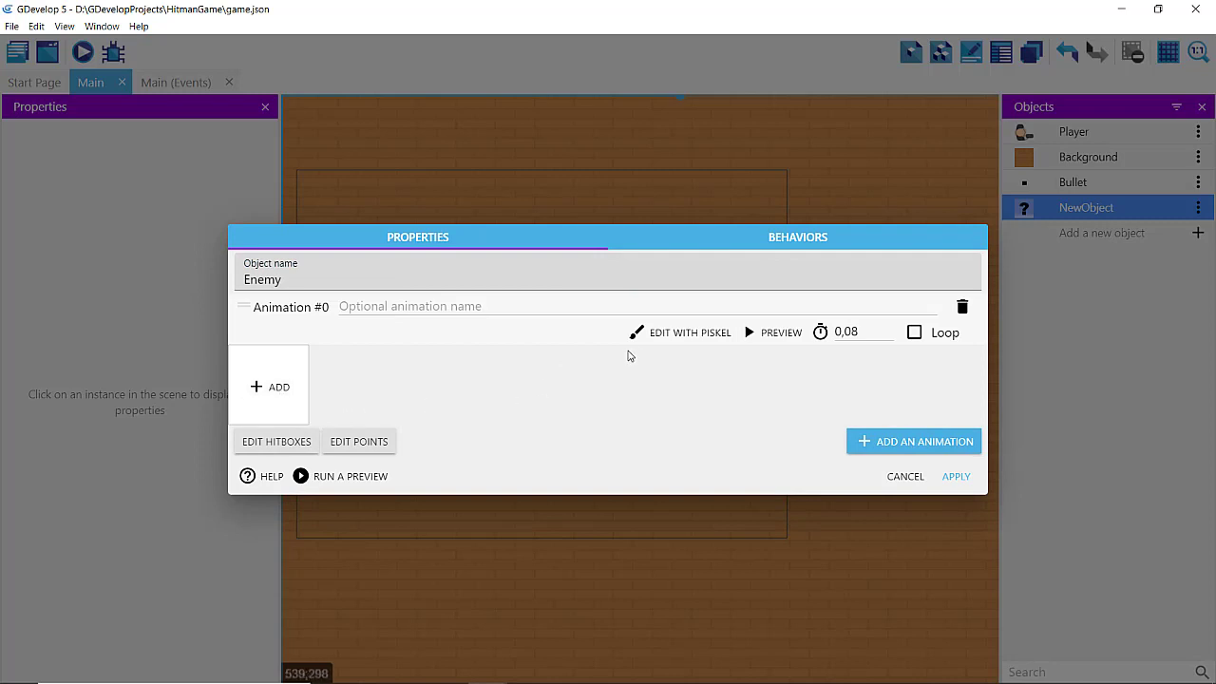
left_click(269, 385)
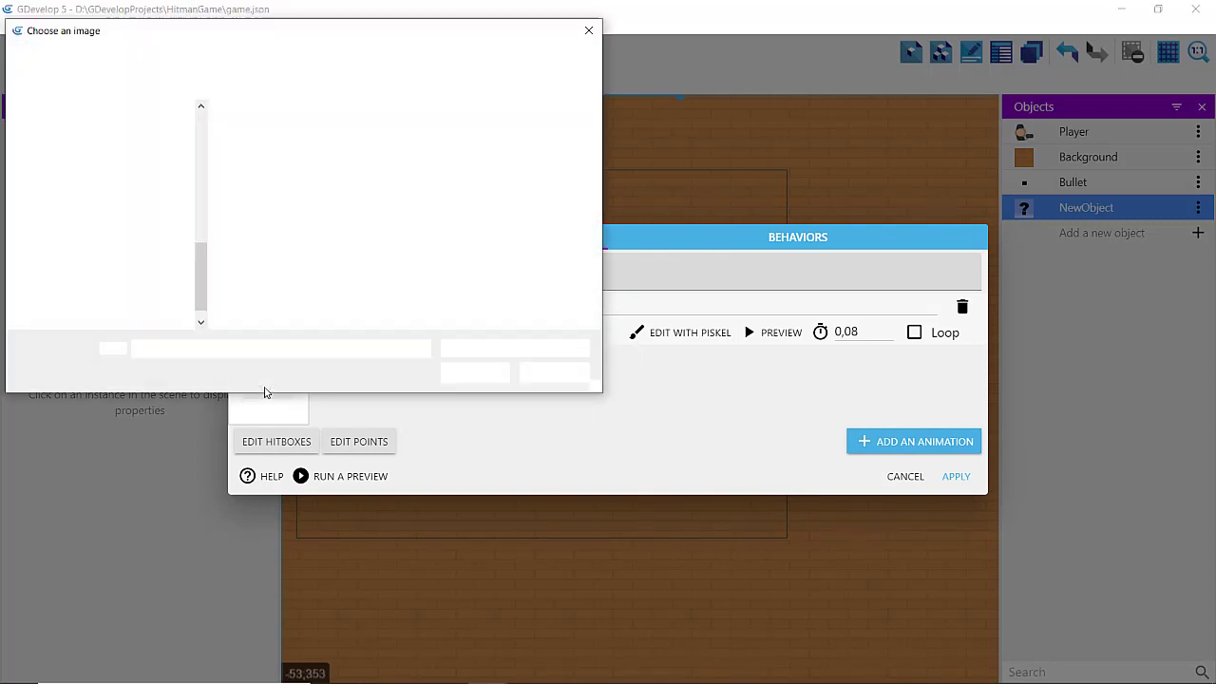
left_click(450, 276)
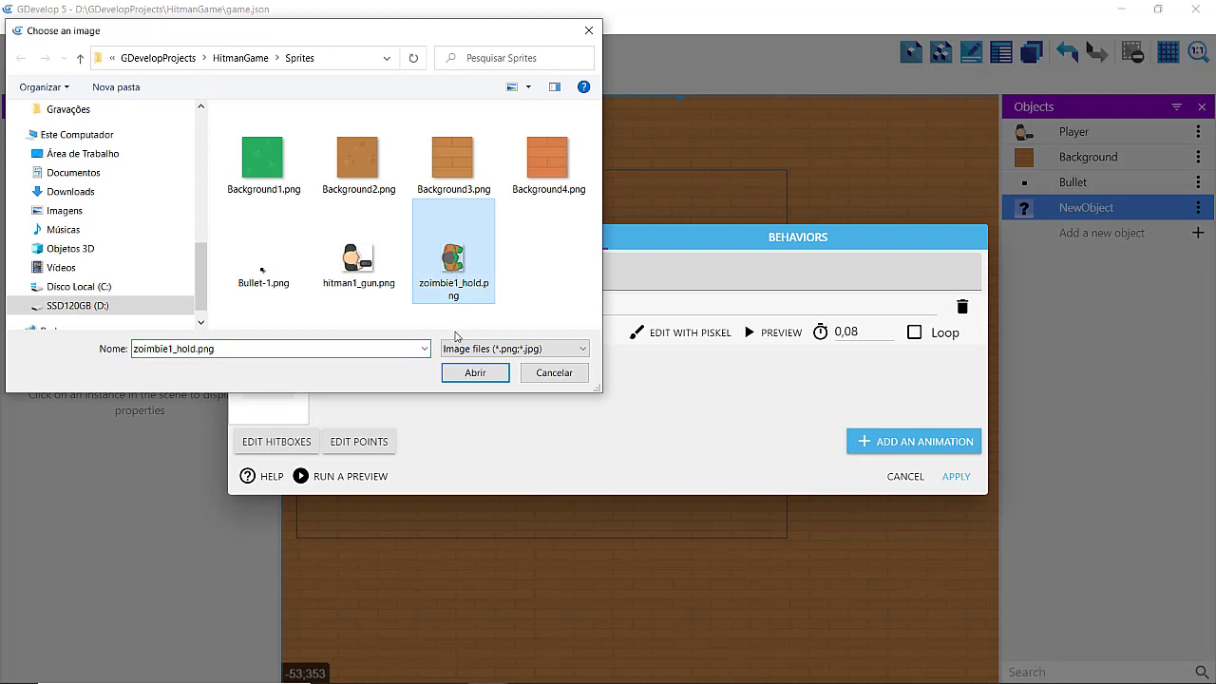
left_click(472, 374)
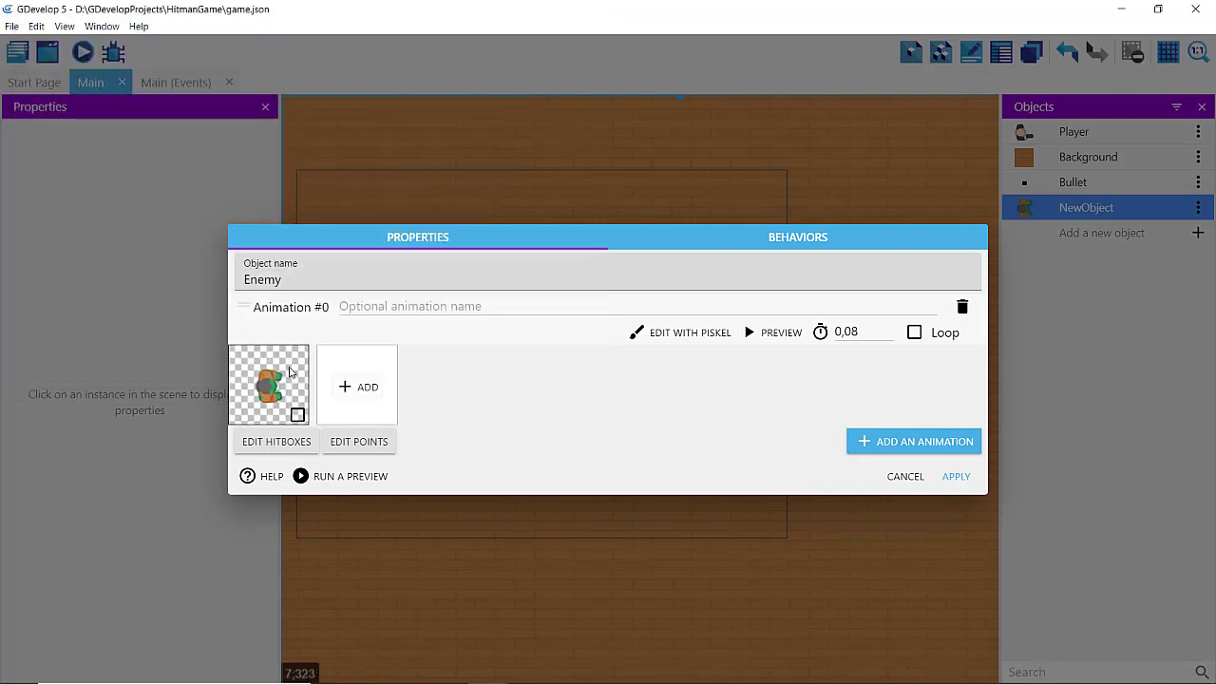
Apply the Enemy object, place an instance right of the player, and launch a preview
left_click(951, 478)
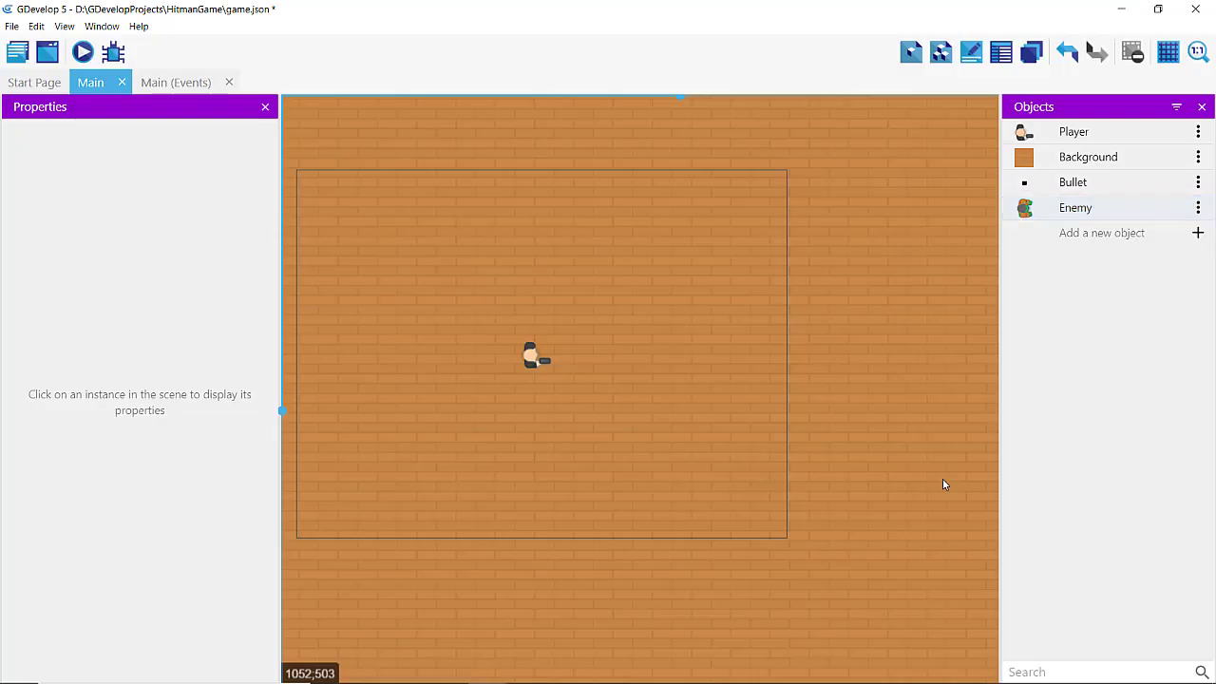
left_click_drag(1073, 207, 642, 363)
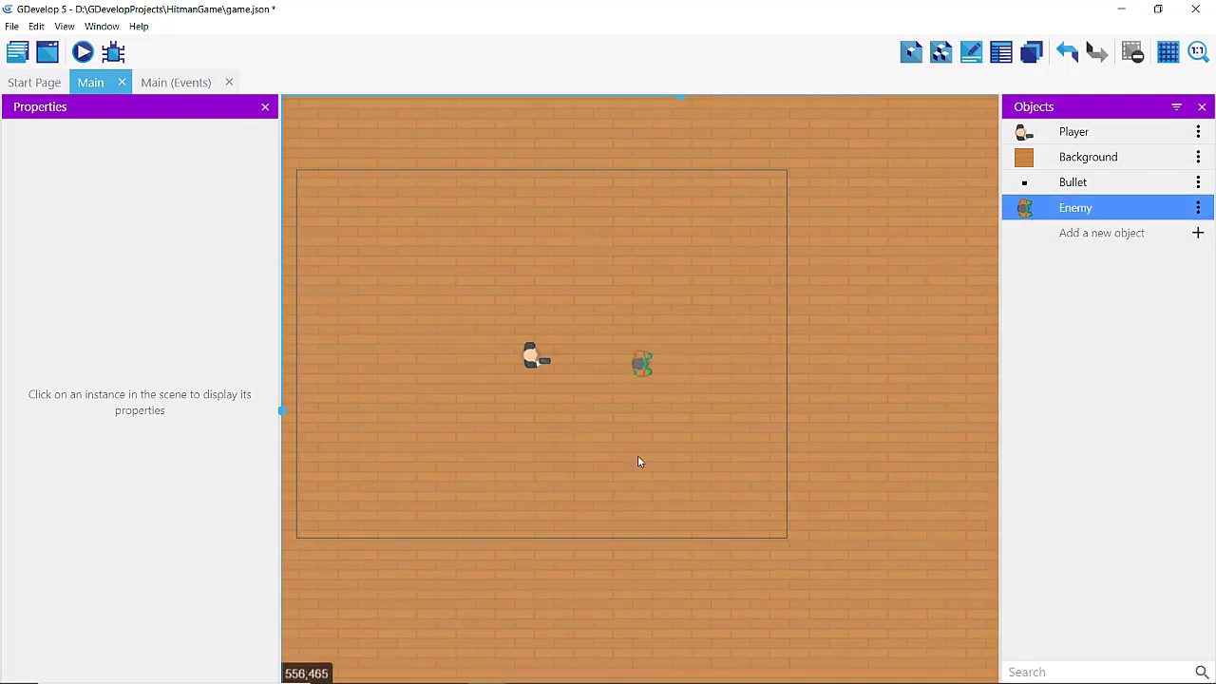
left_click(82, 52)
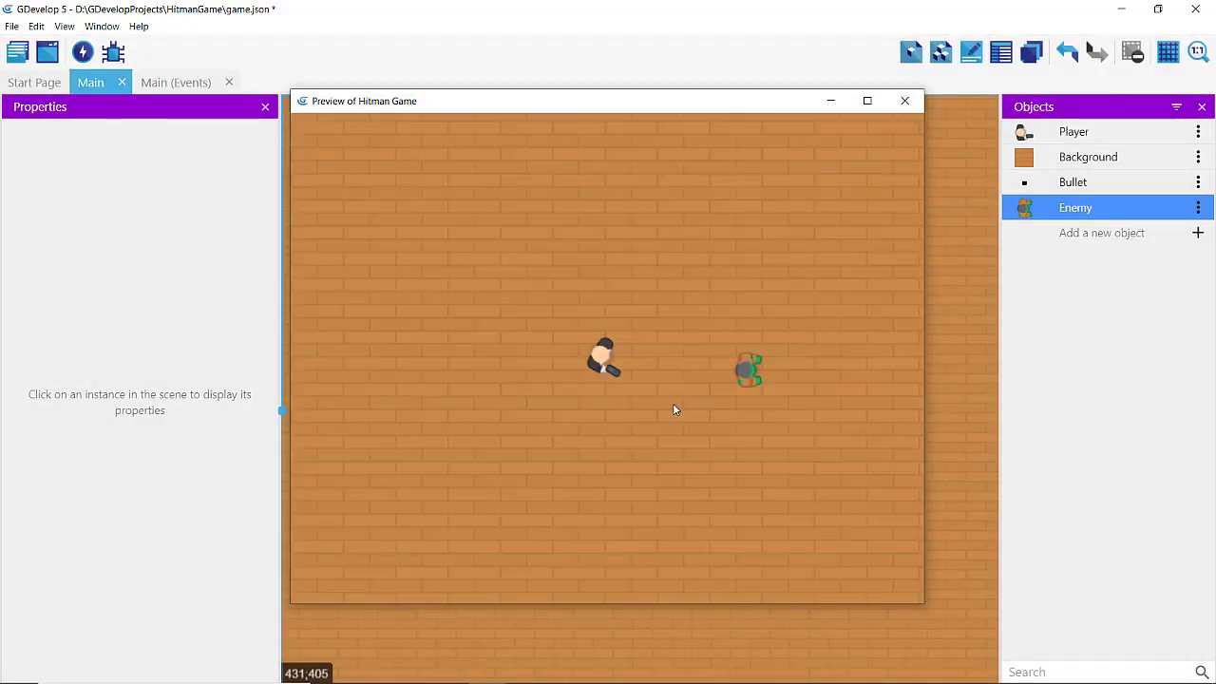
Fire several bullets in the Hitman Game preview, then close the preview window
left_click(748, 367)
left_click(750, 370)
left_click(754, 380)
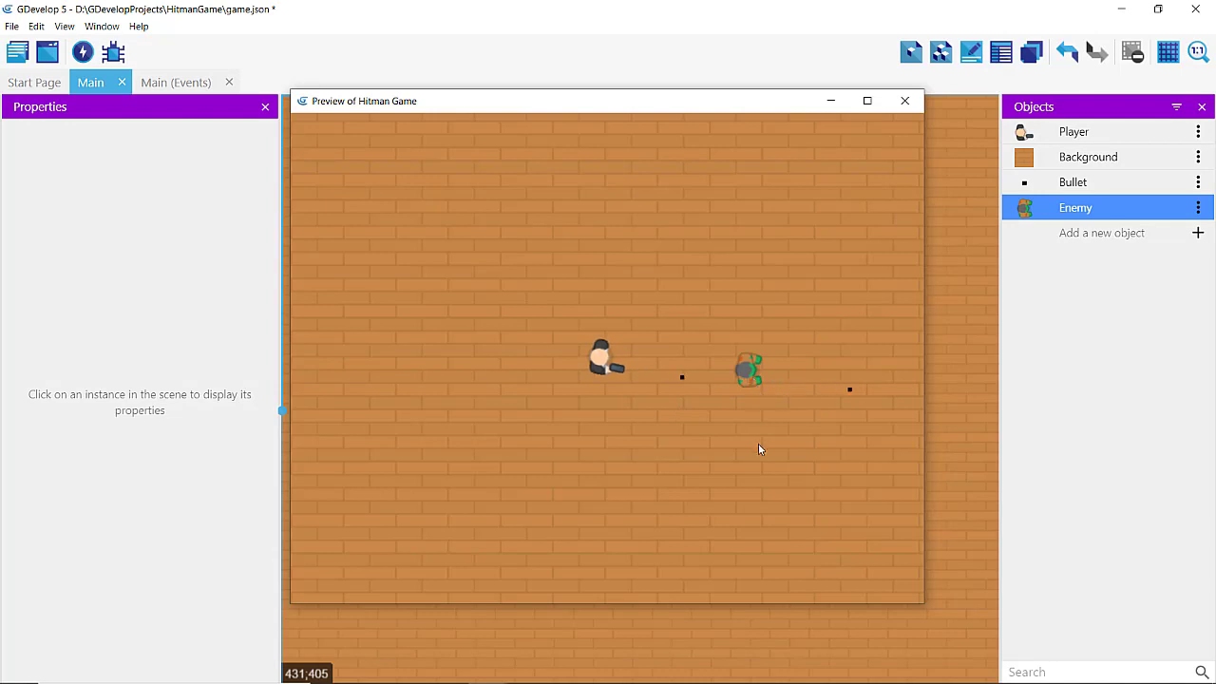
left_click(759, 445)
left_click(771, 380)
left_click(904, 101)
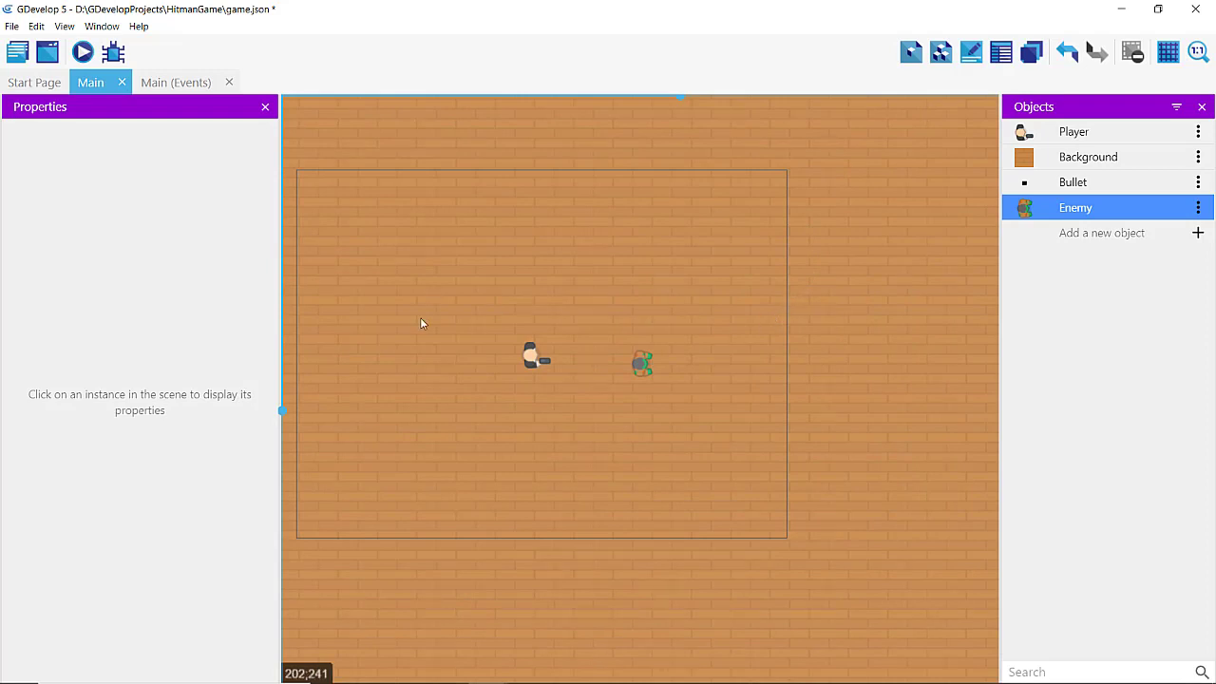
Open Global variables from Game settings in the Project manager
left_click(19, 55)
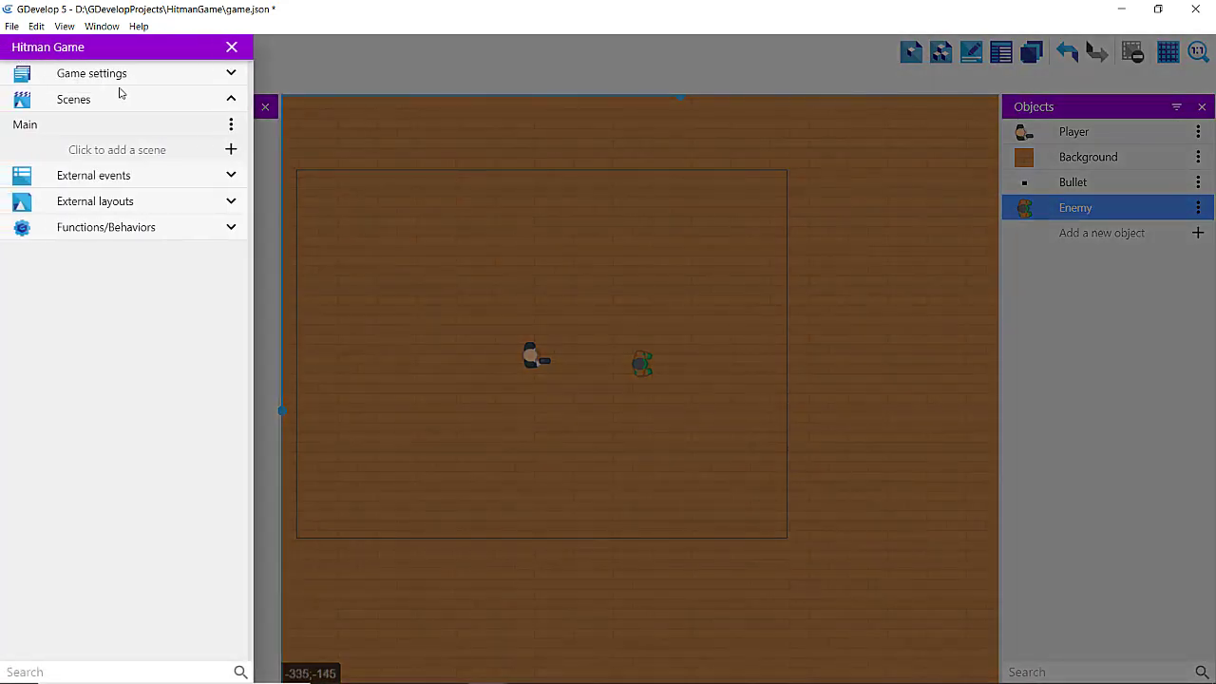
left_click(231, 75)
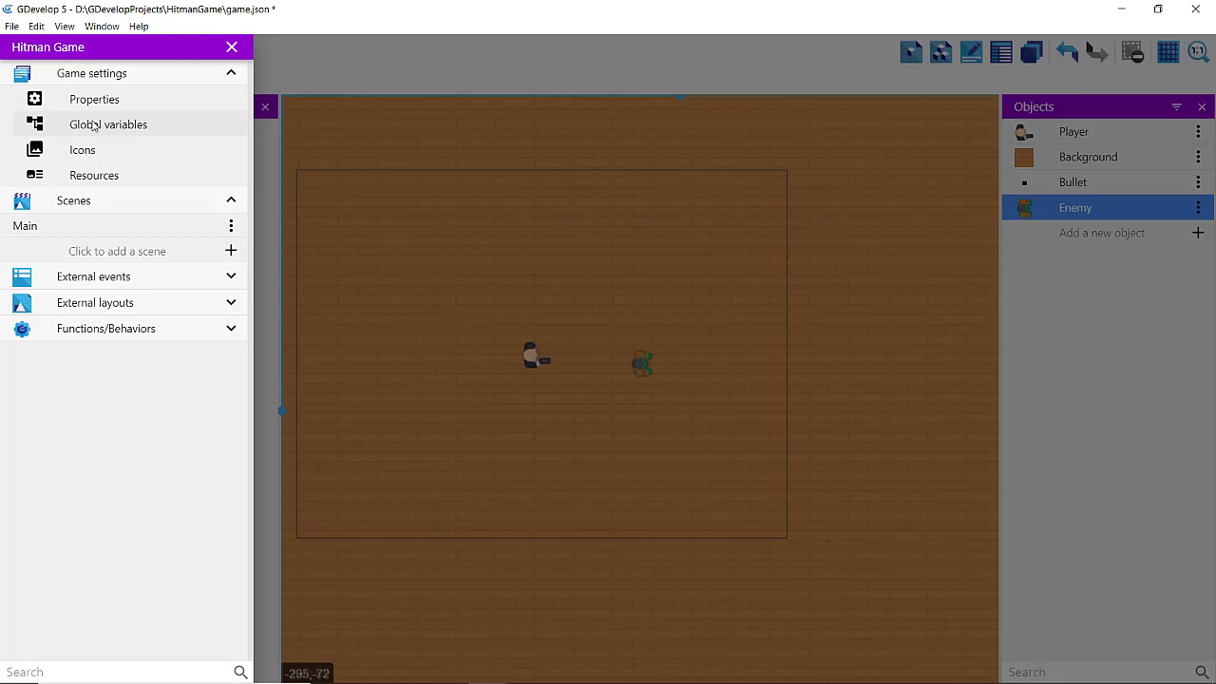
left_click(104, 125)
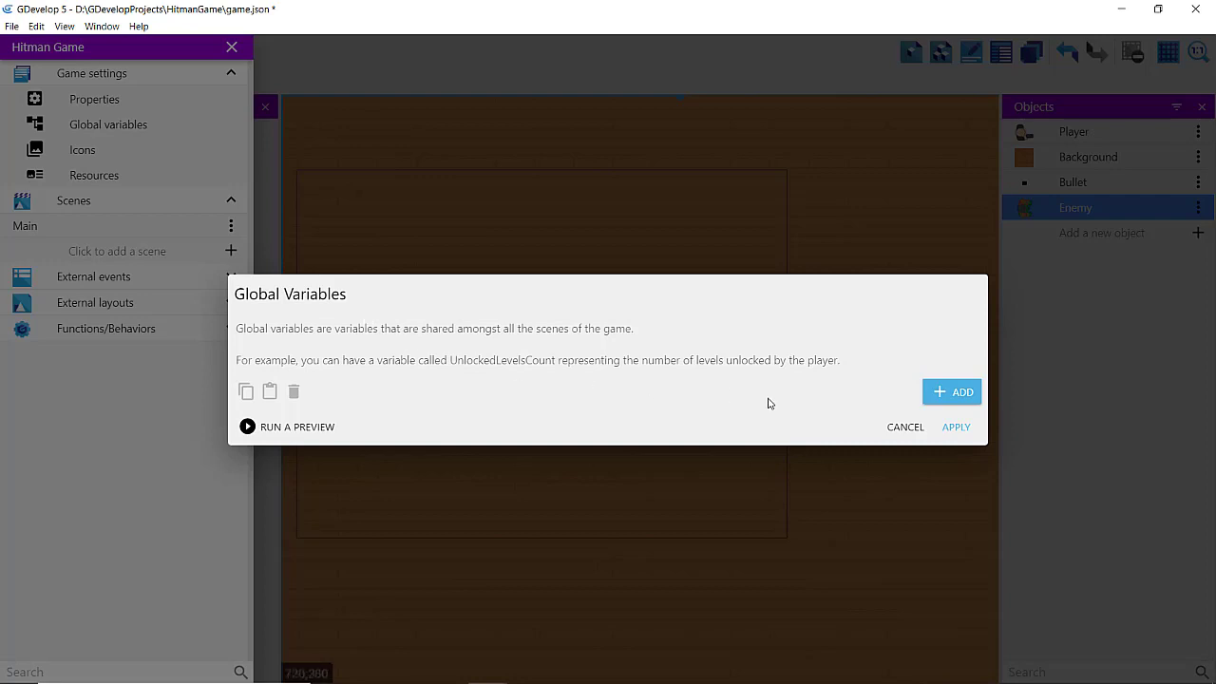
Add a global variable named Speed with value 150
left_click(952, 392)
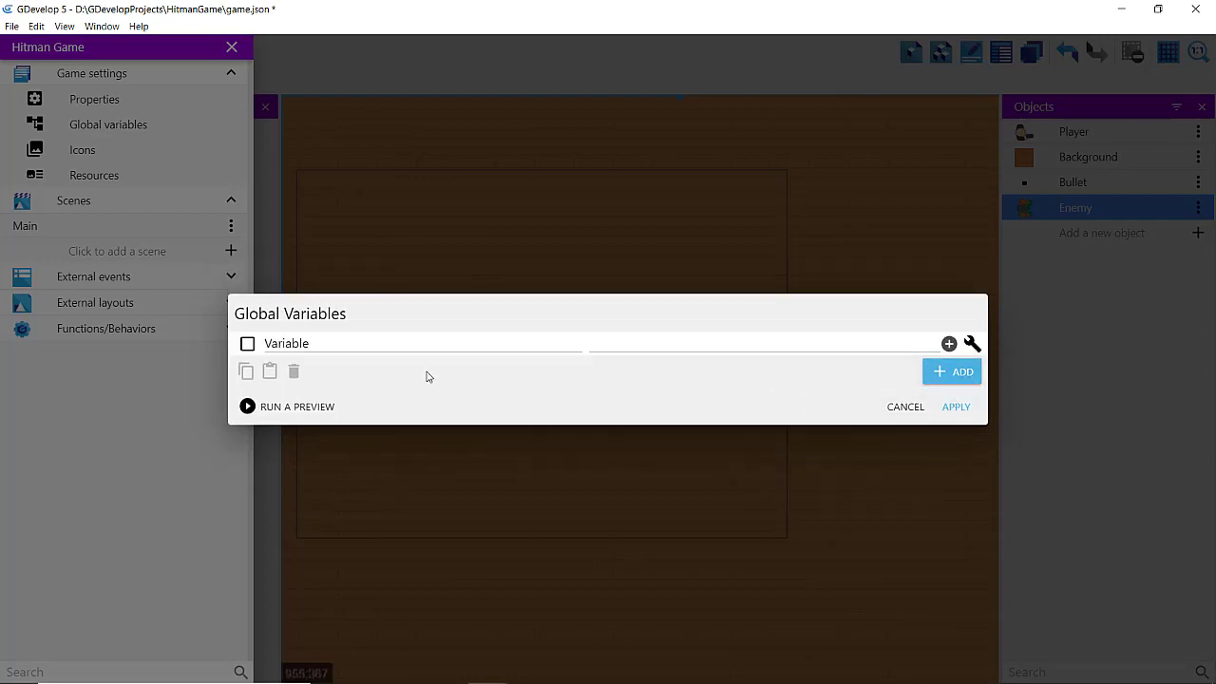
double_click(285, 343)
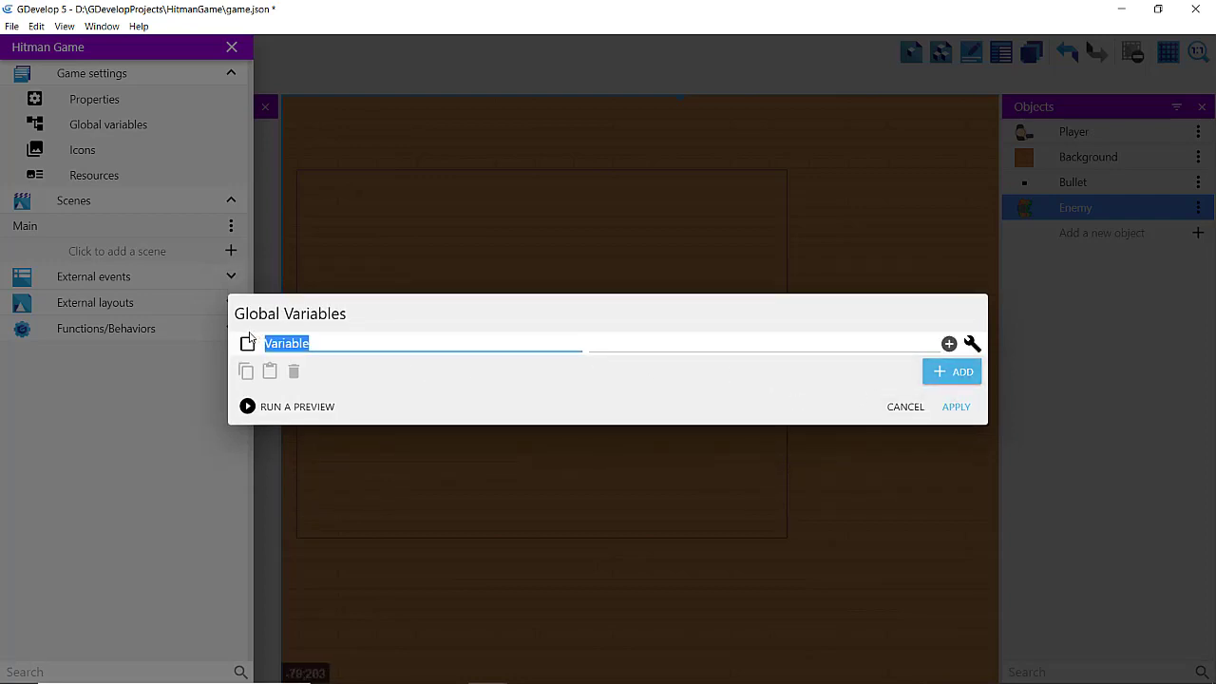
type("Speed")
left_click(608, 345)
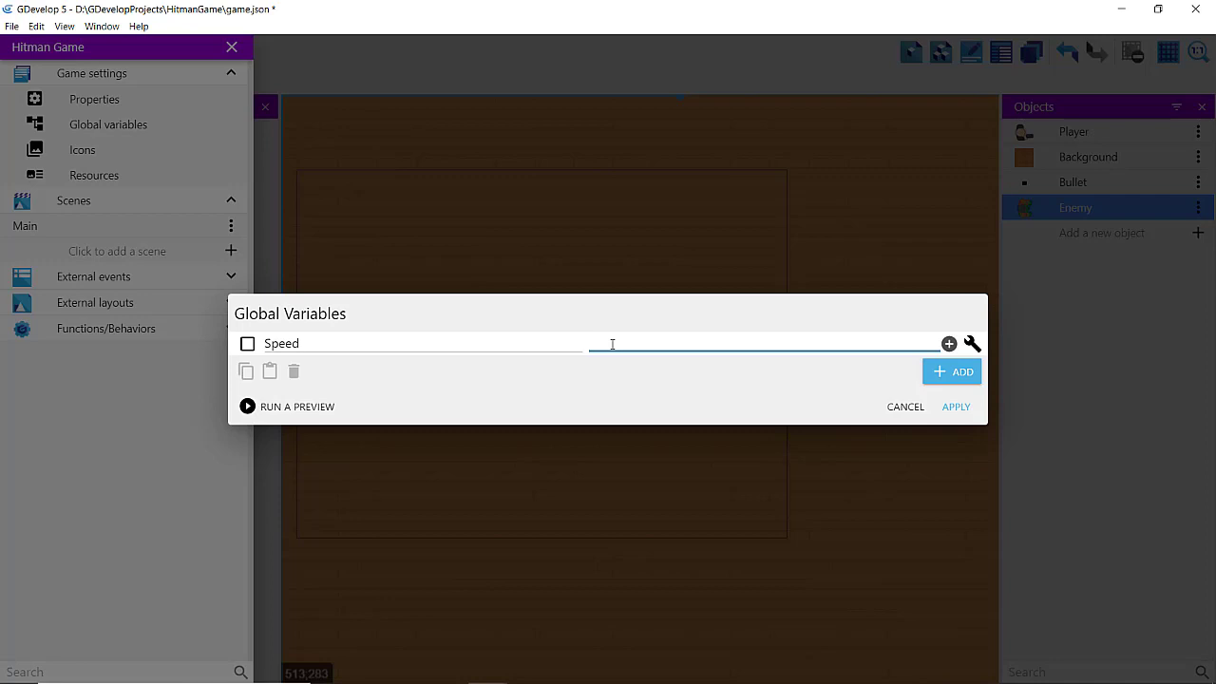
type("300")
key("BackSpace")
key("BackSpace")
key("BackSpace")
type("150")
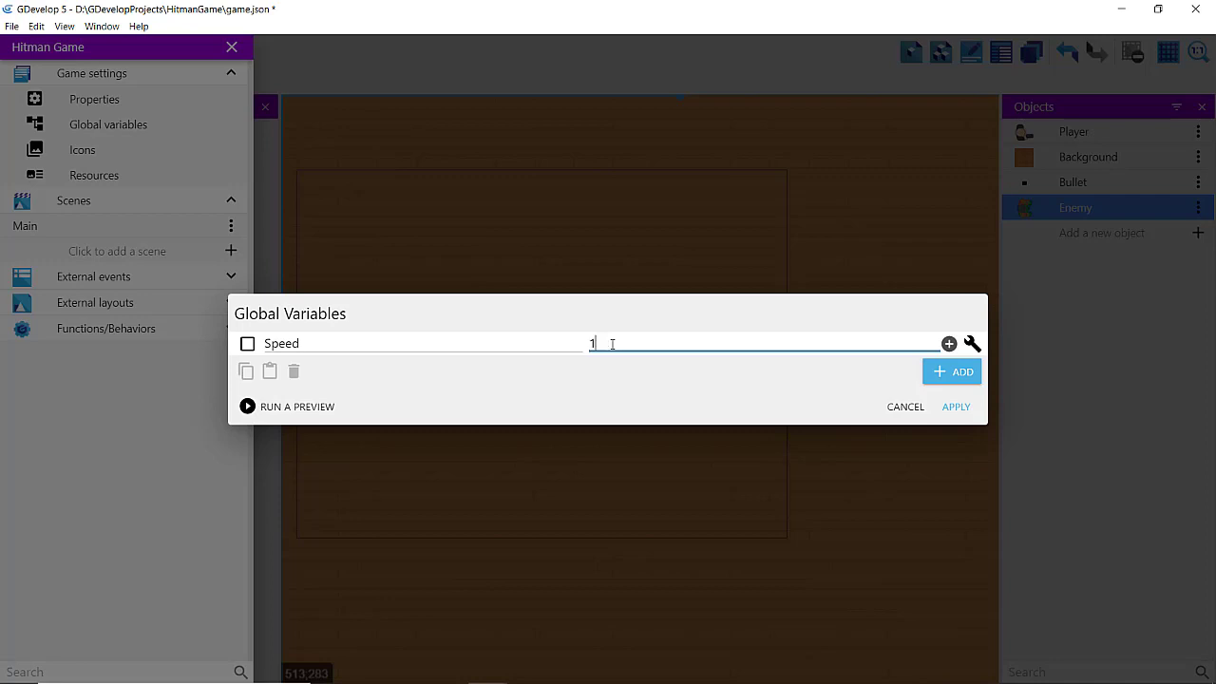
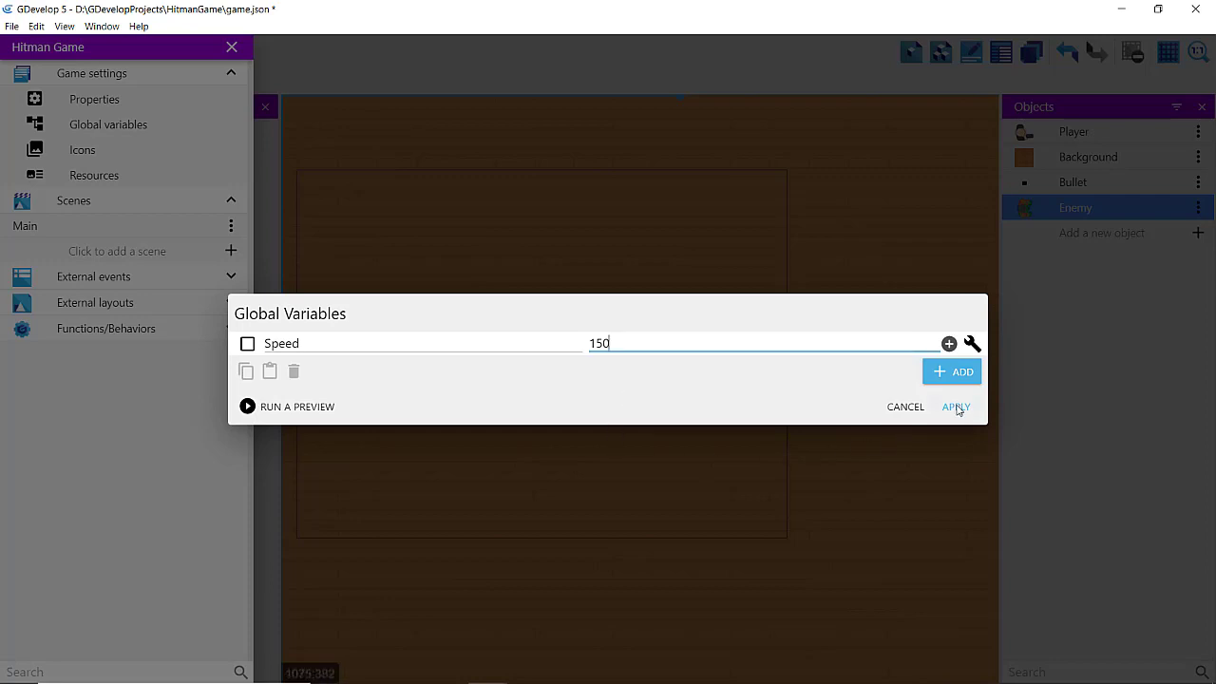
Apply the global Speed variable with value 150 and close the project manager
left_click(957, 406)
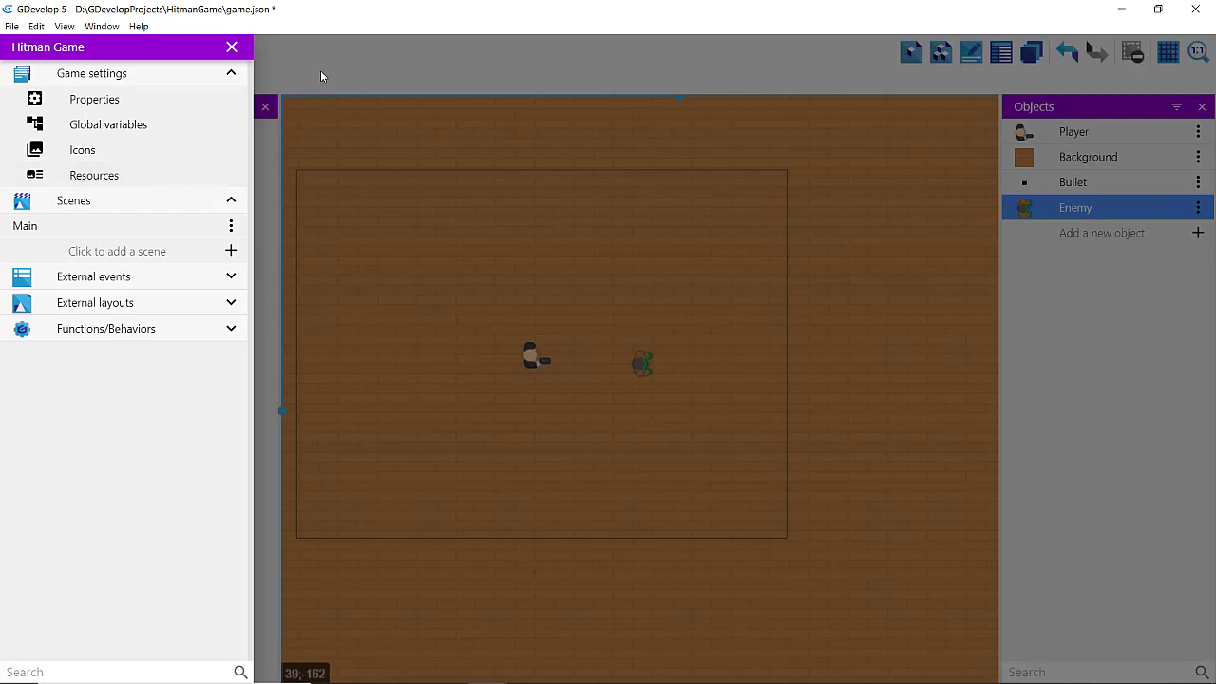
left_click(231, 48)
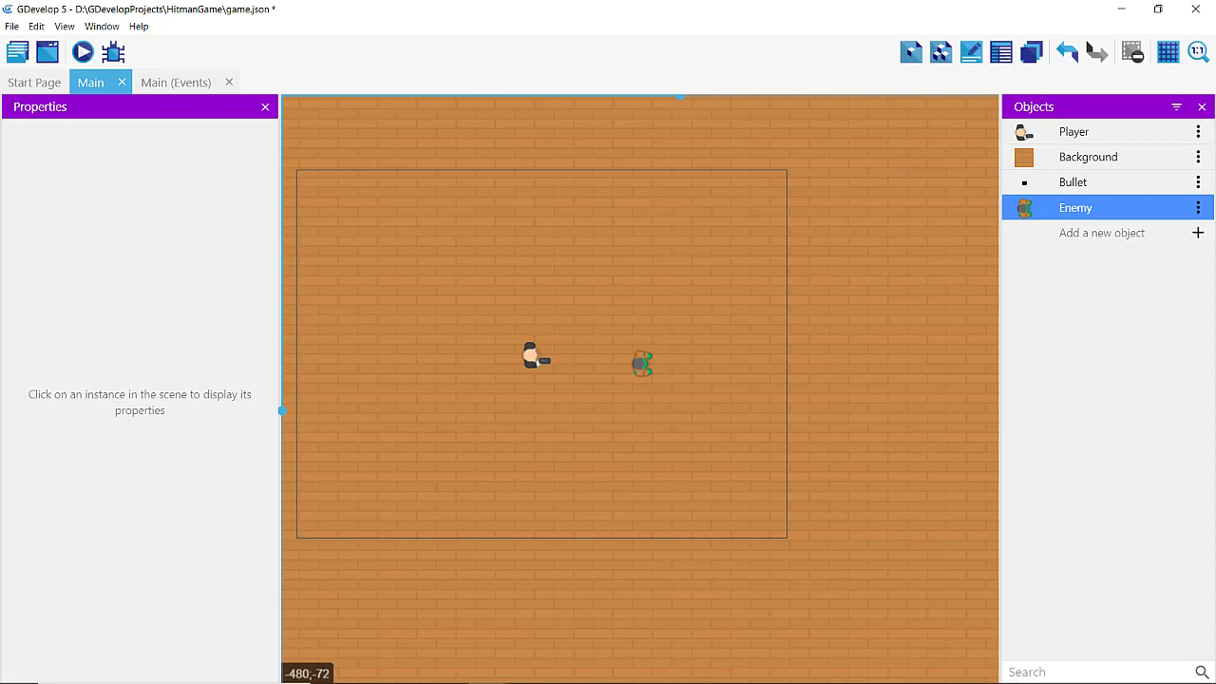
On the Main event sheet, insert an empty event between the camera event and the mouse-release event
left_click(171, 82)
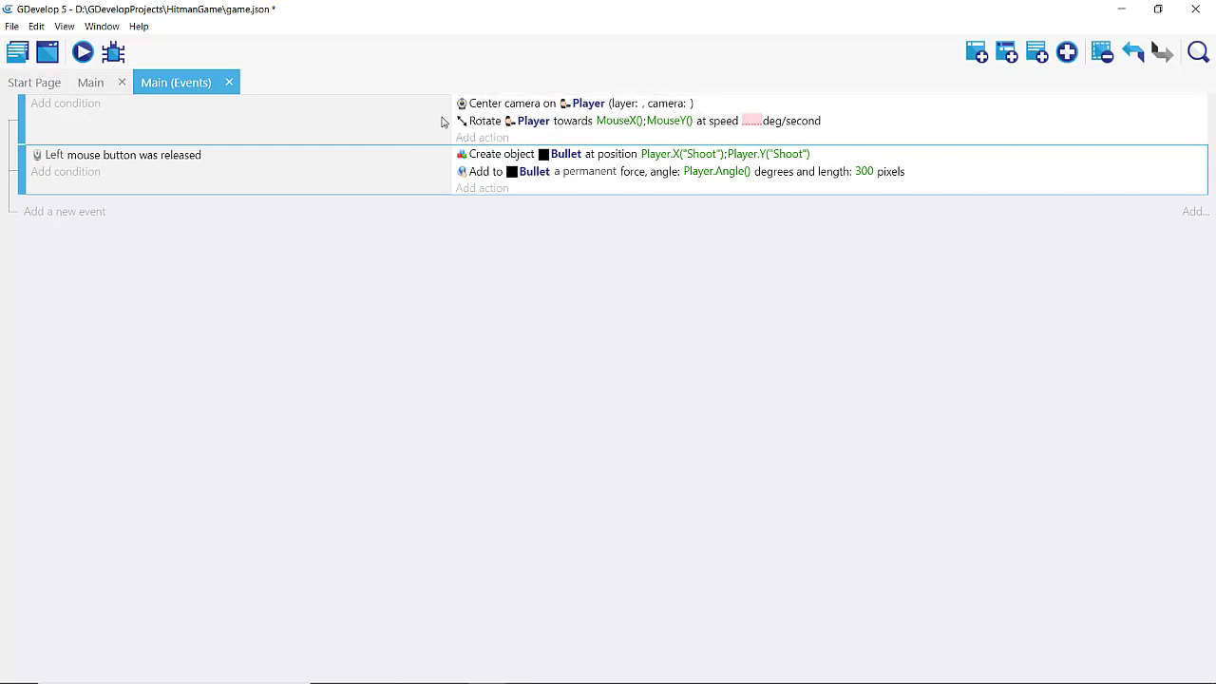
left_click(236, 130)
left_click(76, 211)
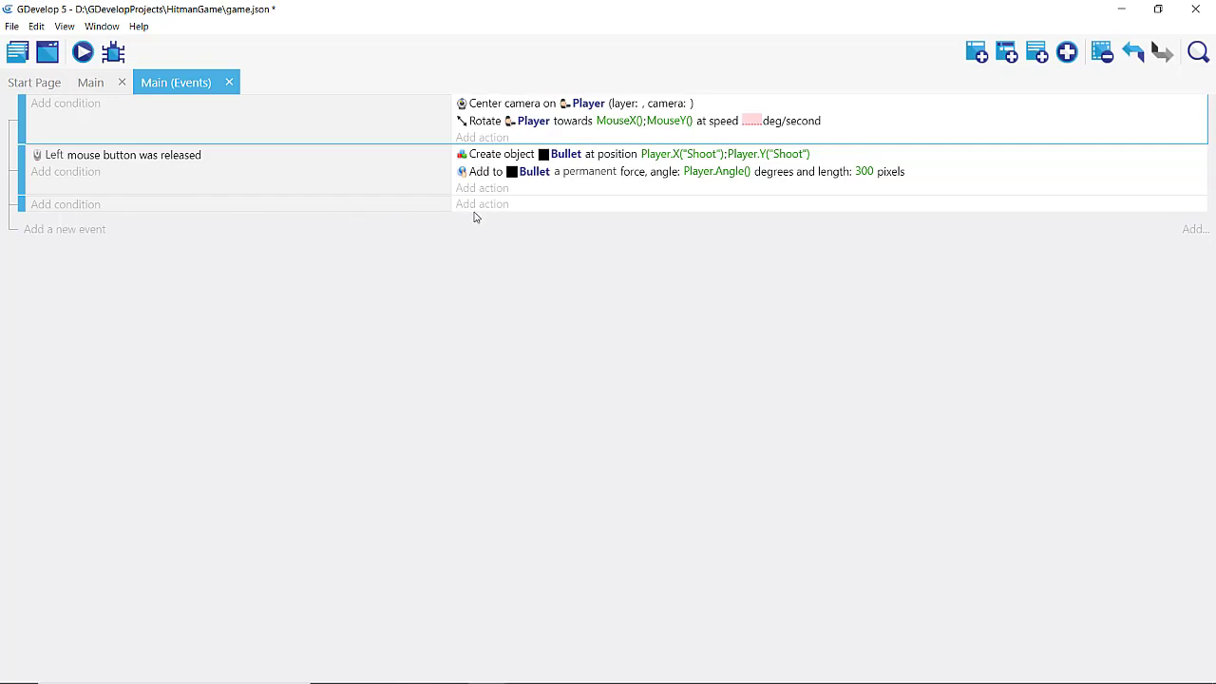
left_click_drag(21, 201, 23, 158)
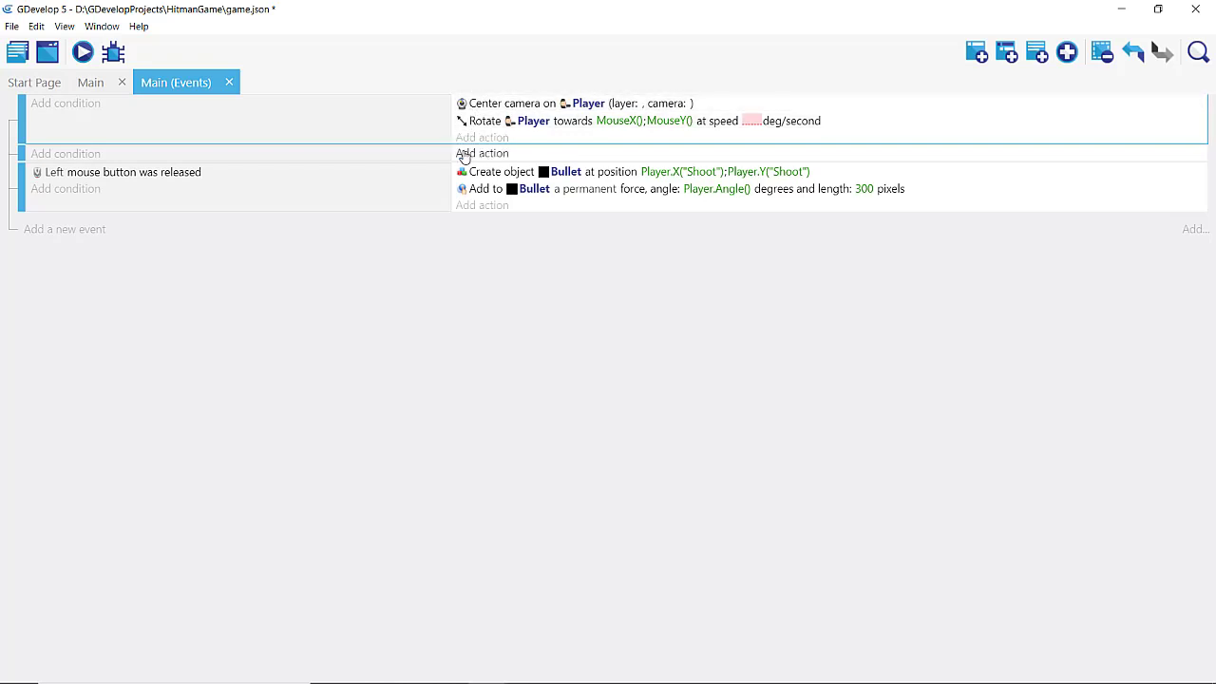
left_click(464, 155)
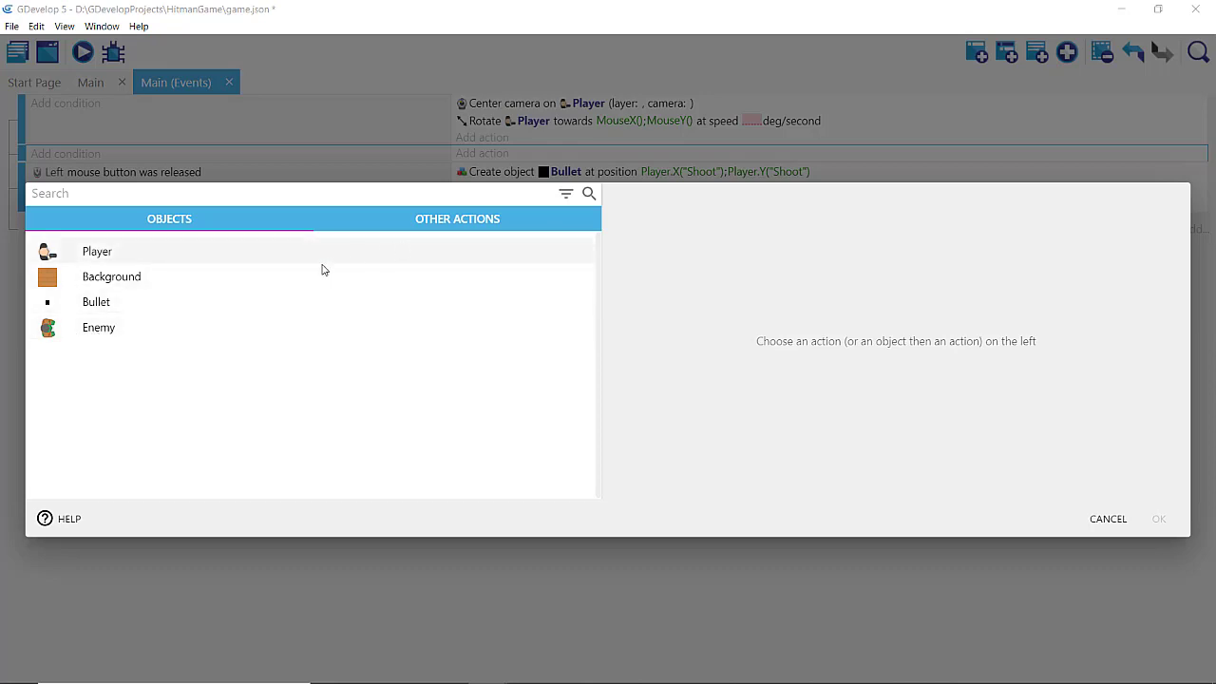
Choose Enemy's Rotate toward position action from the Angle section
left_click(171, 323)
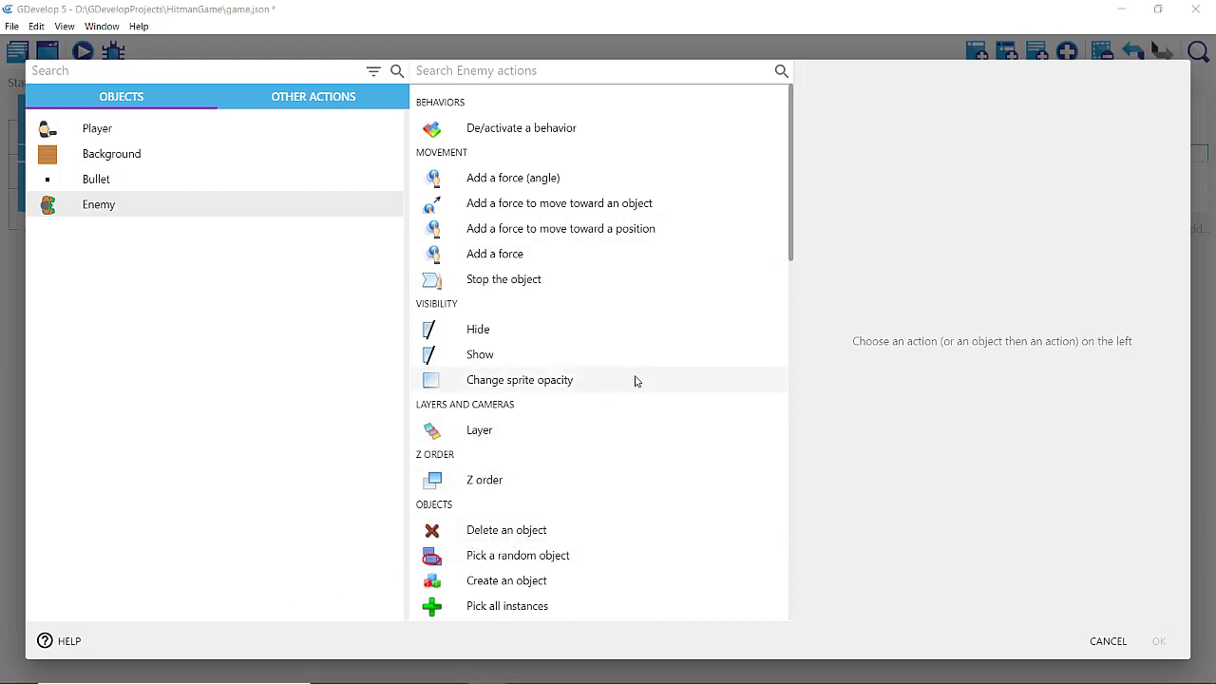
scroll(637, 381, "down", 4)
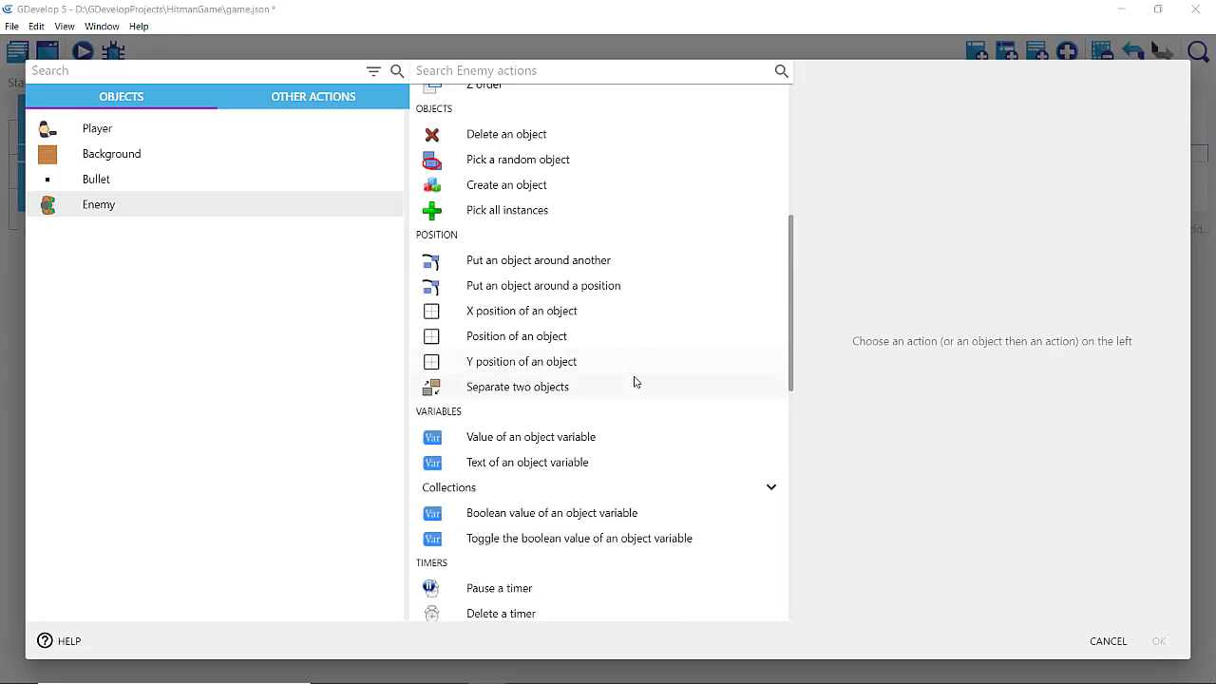
scroll(632, 380, "down", 3)
scroll(635, 382, "down", 2)
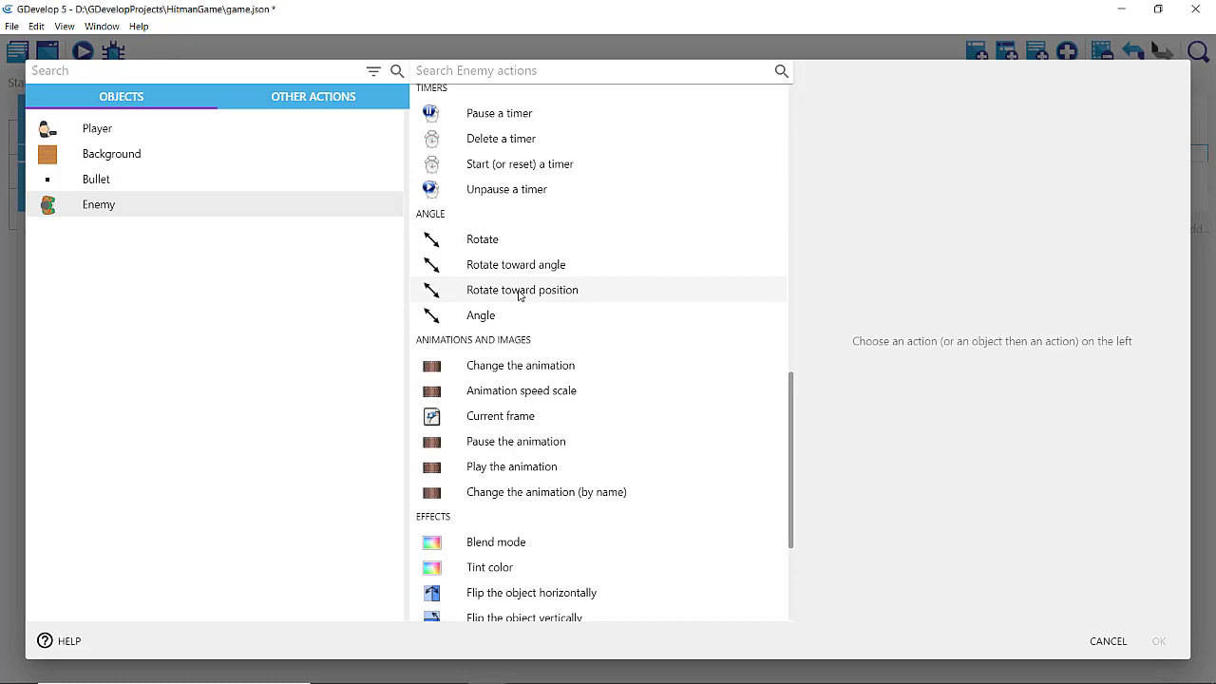
left_click(520, 296)
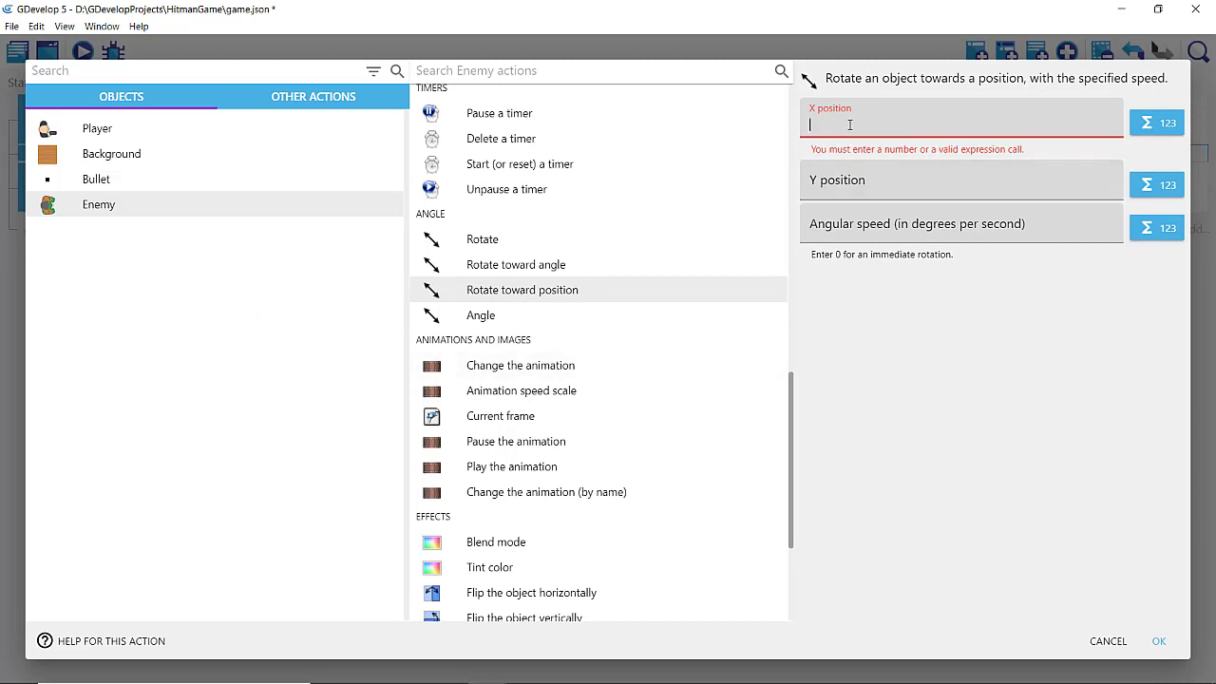
Set the rotation target to Player.X() and Player.Y() and confirm the action
type("Play")
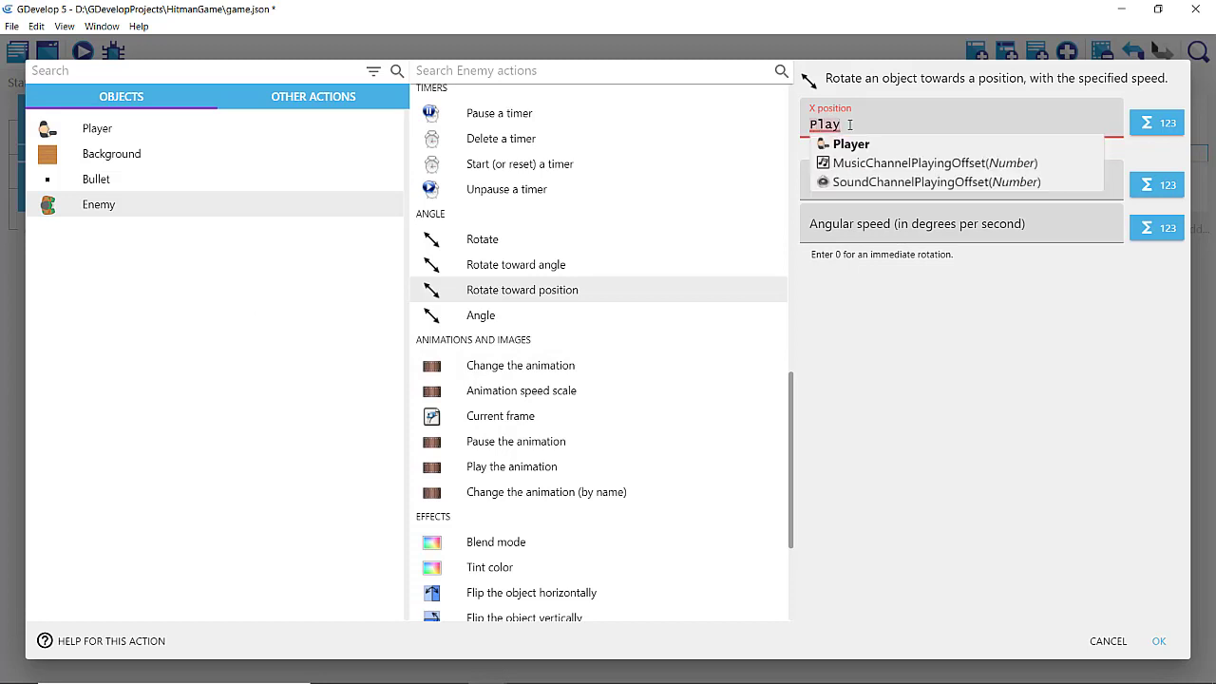
key("Down")
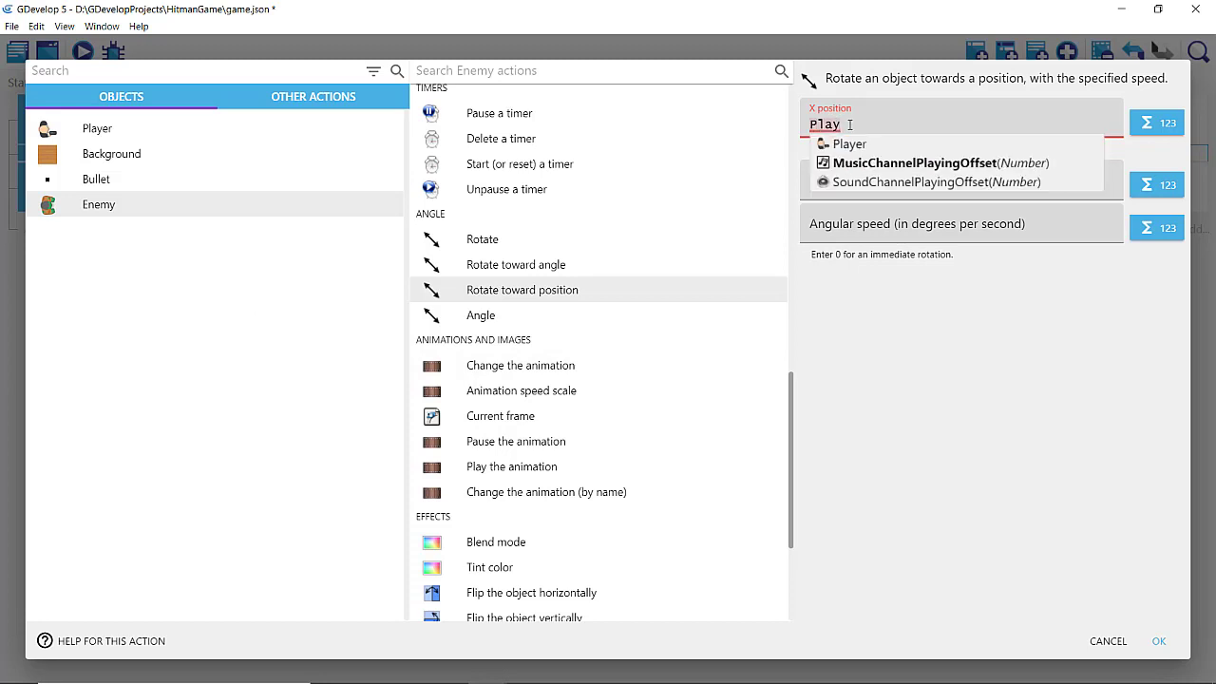
key("Up")
key("Return")
type(".")
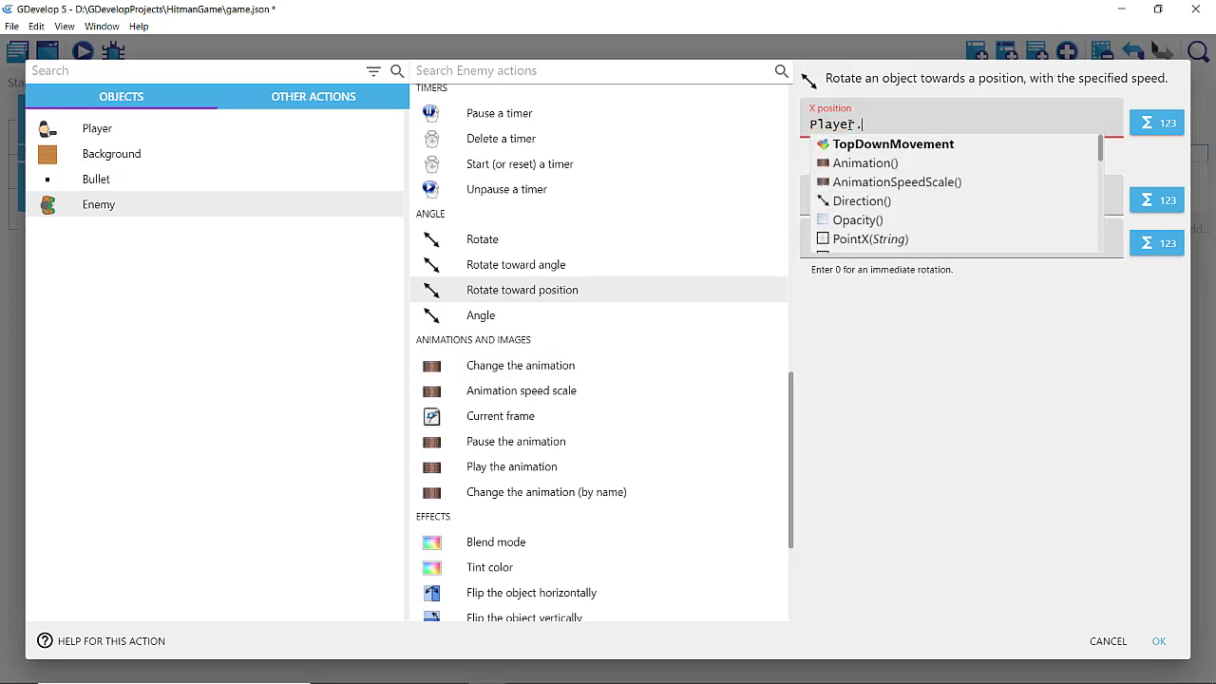
type("X")
key("Return")
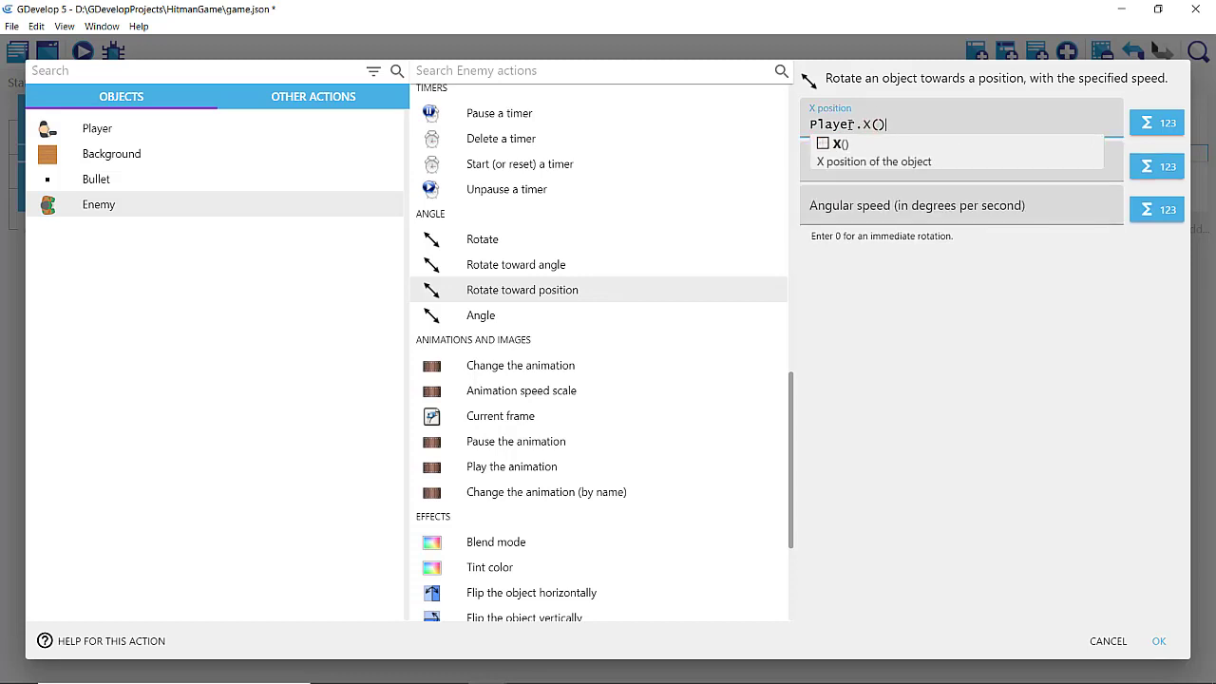
left_click(846, 336)
left_click(857, 168)
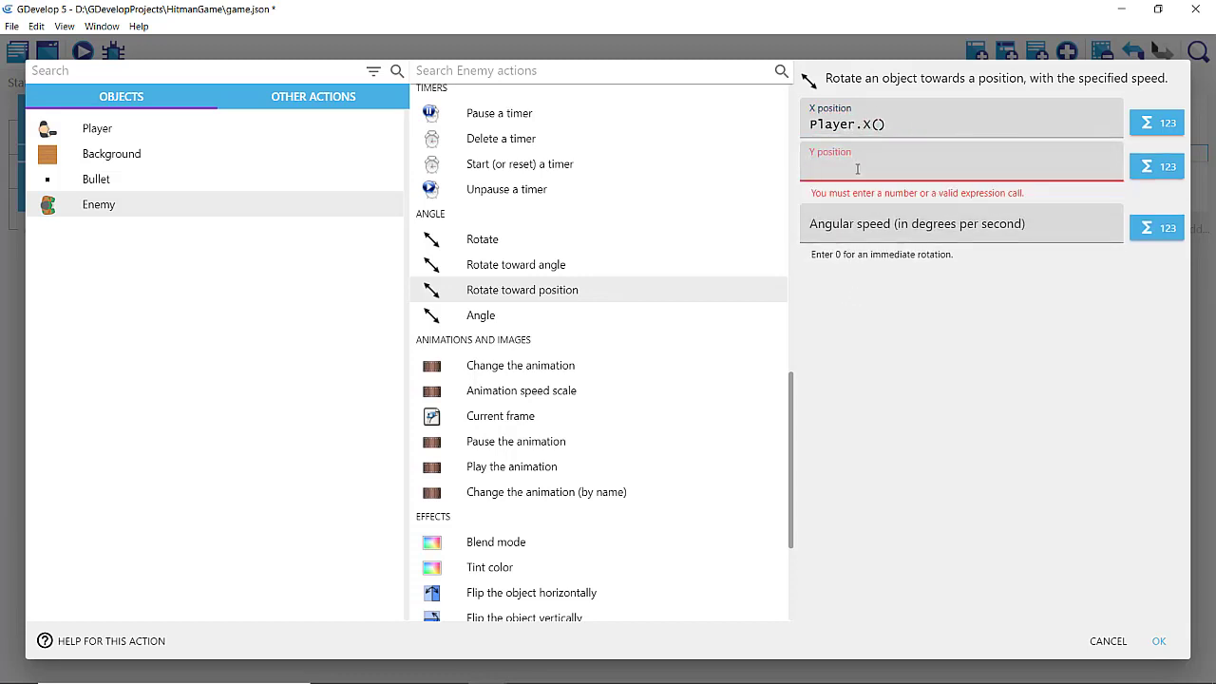
type("Player.Y")
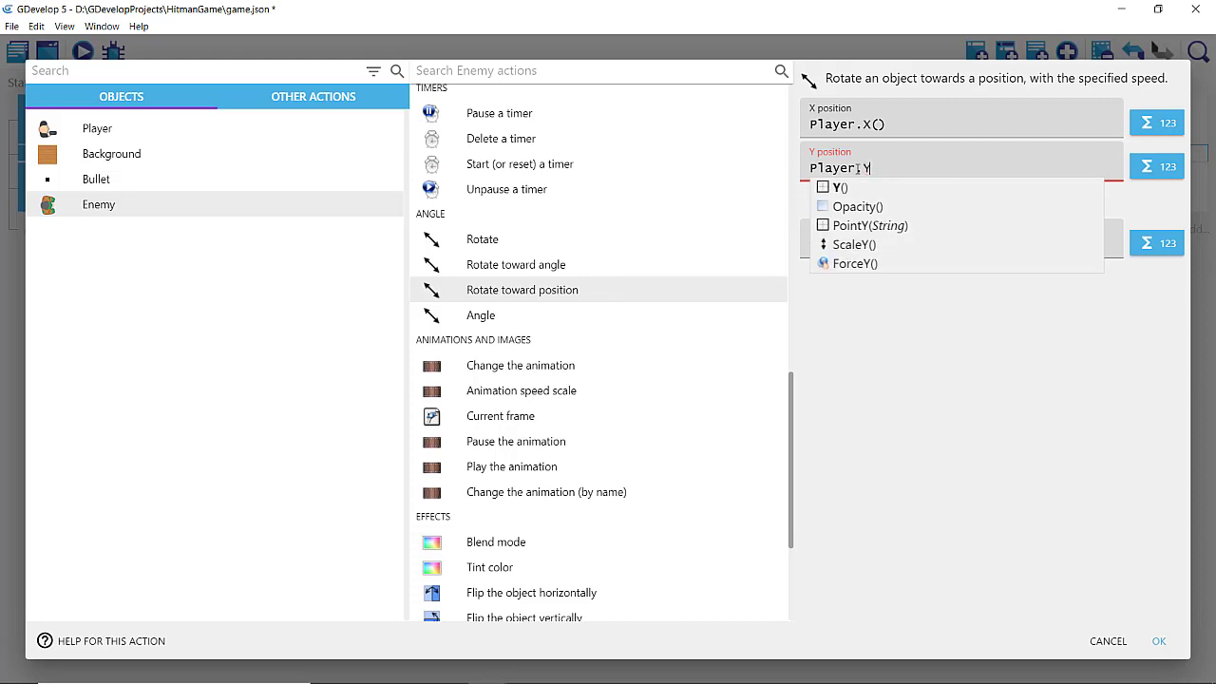
key("Return")
left_click(880, 313)
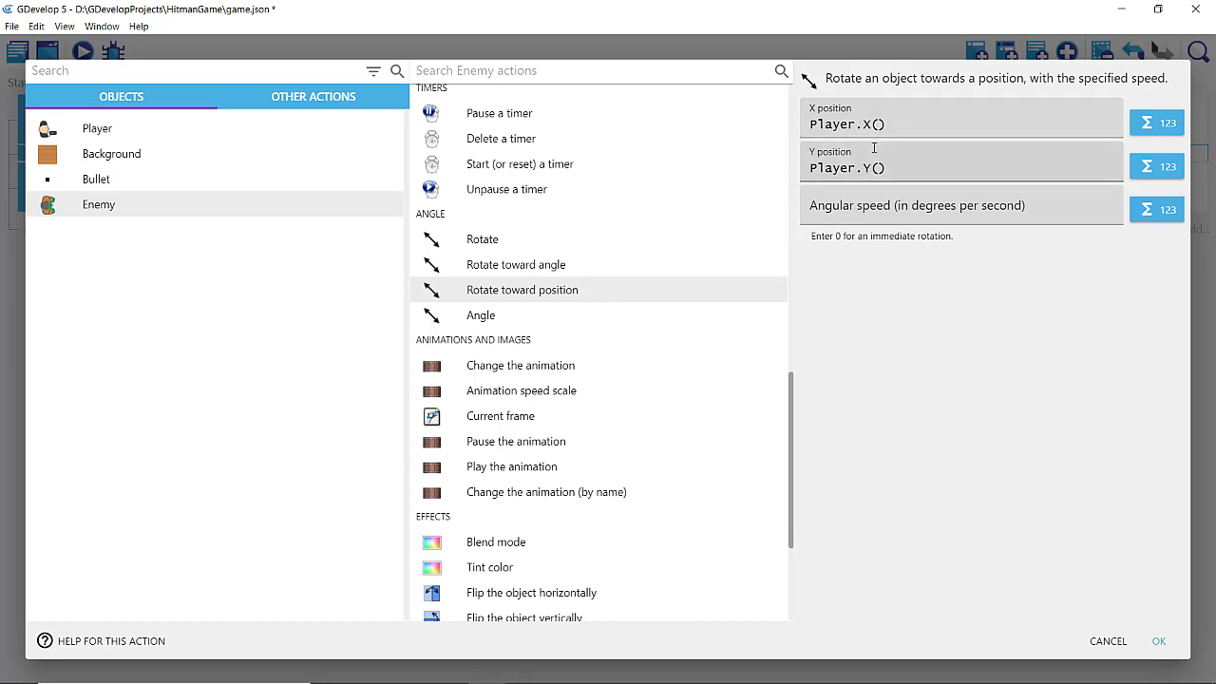
left_click(1159, 643)
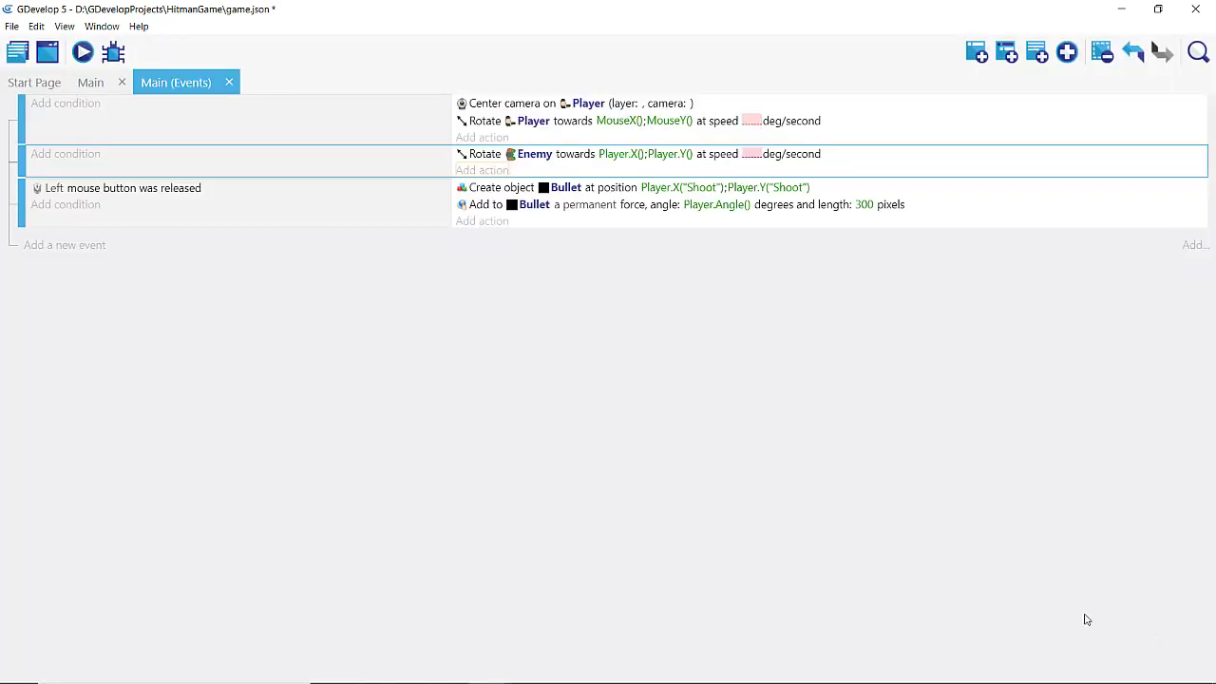
left_click(86, 54)
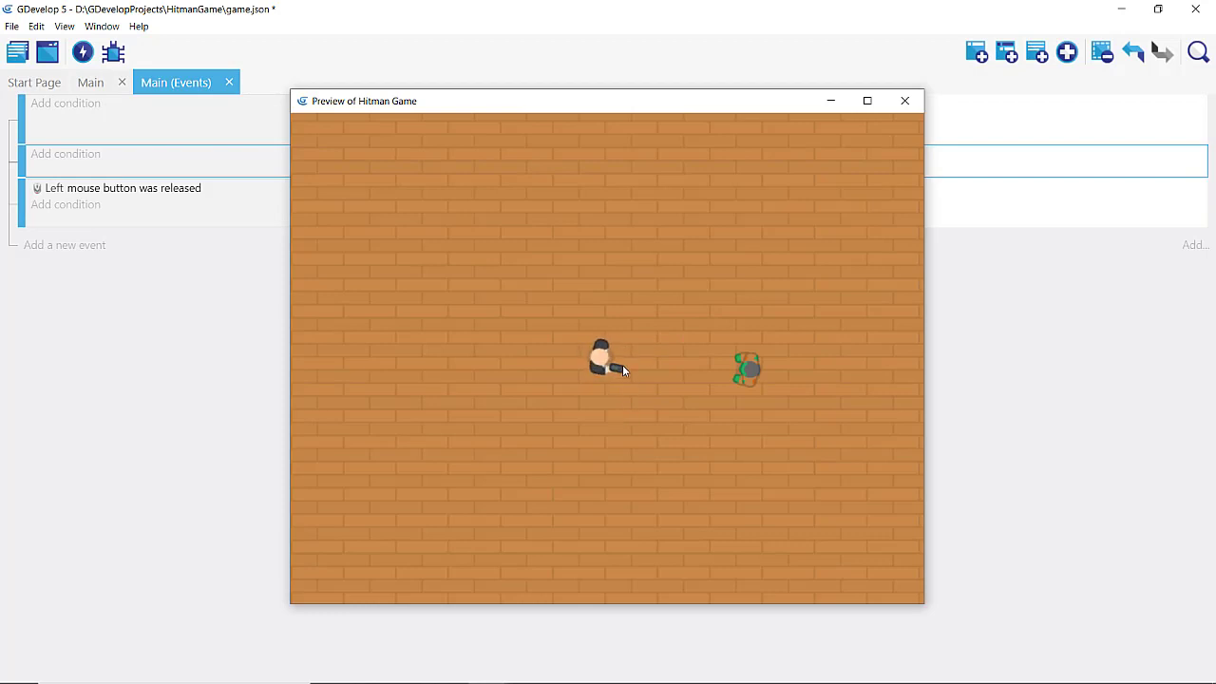
key("Down")
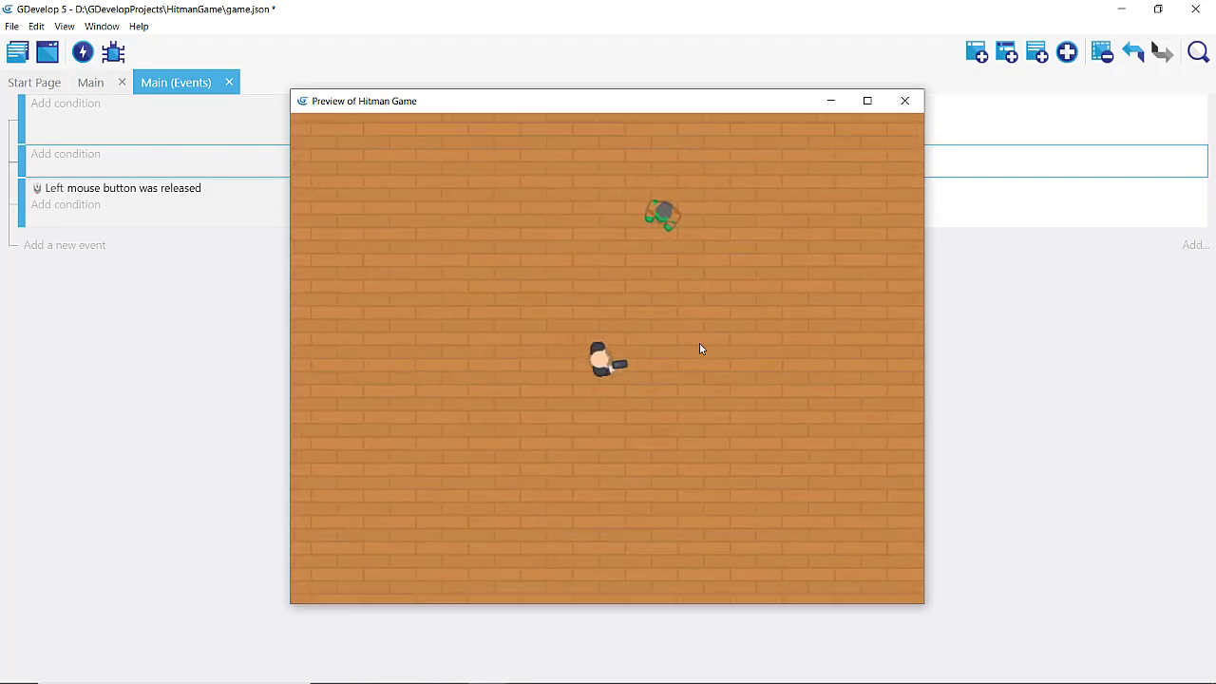
key("Up")
key("Up")
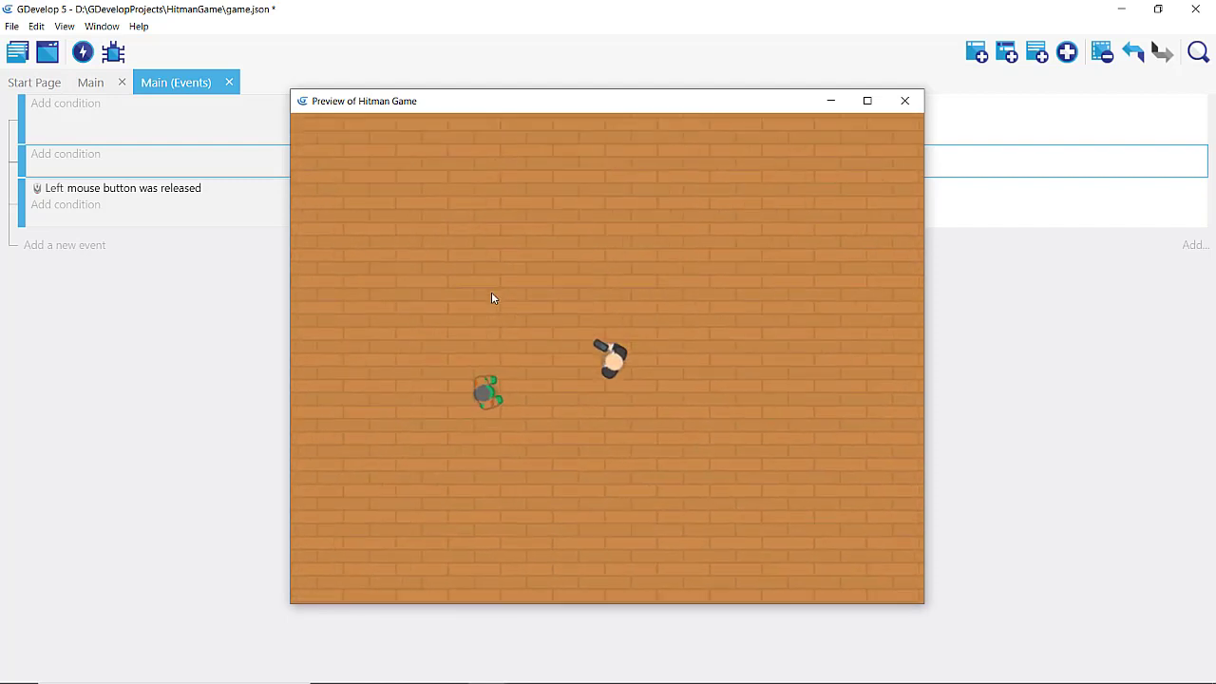
left_click(904, 103)
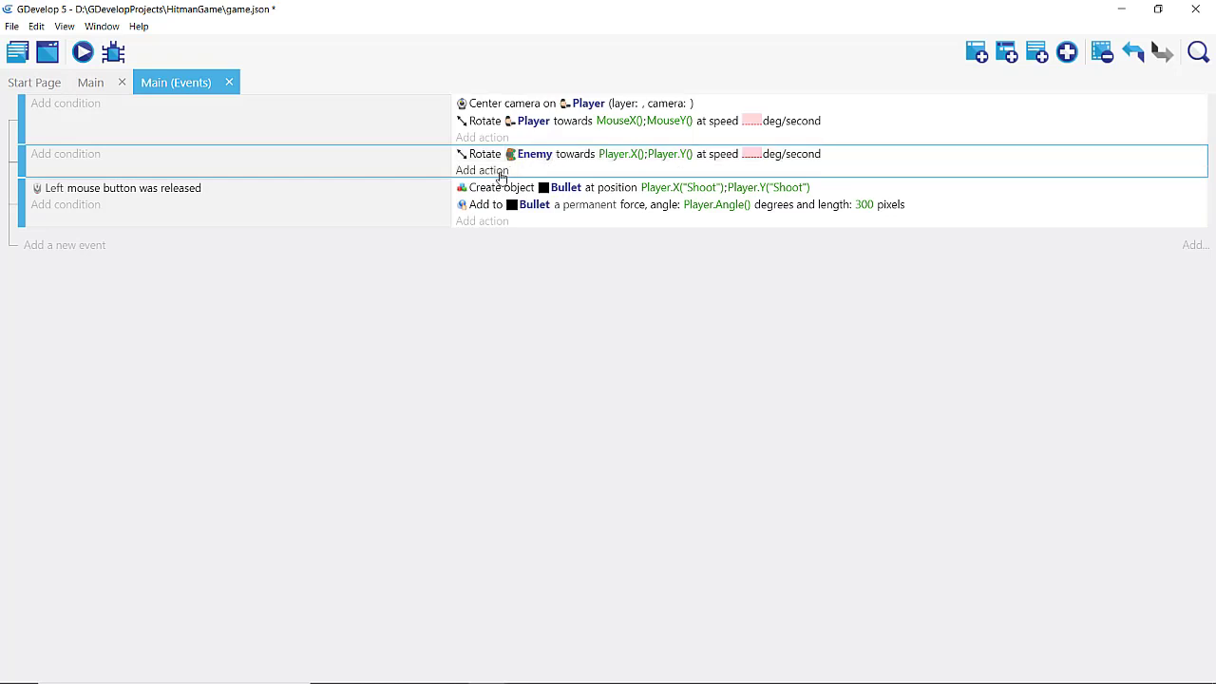
Add Enemy's 'Add a force to move toward an object' action with Player as target
left_click(481, 172)
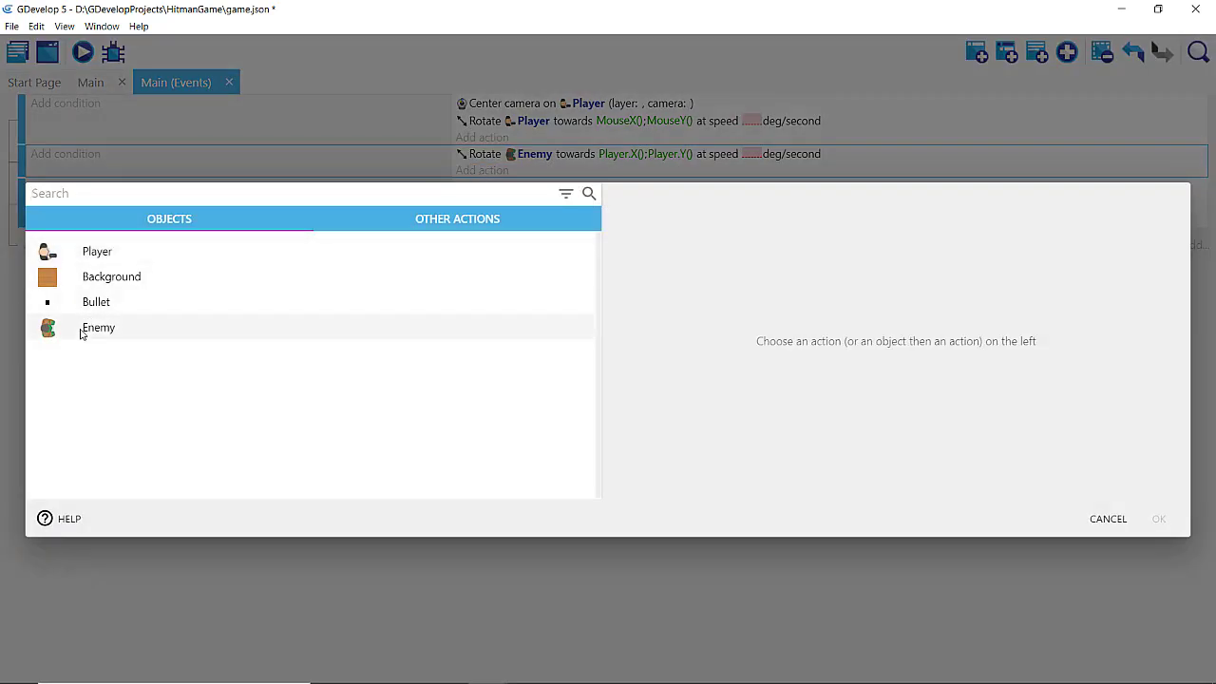
left_click(82, 328)
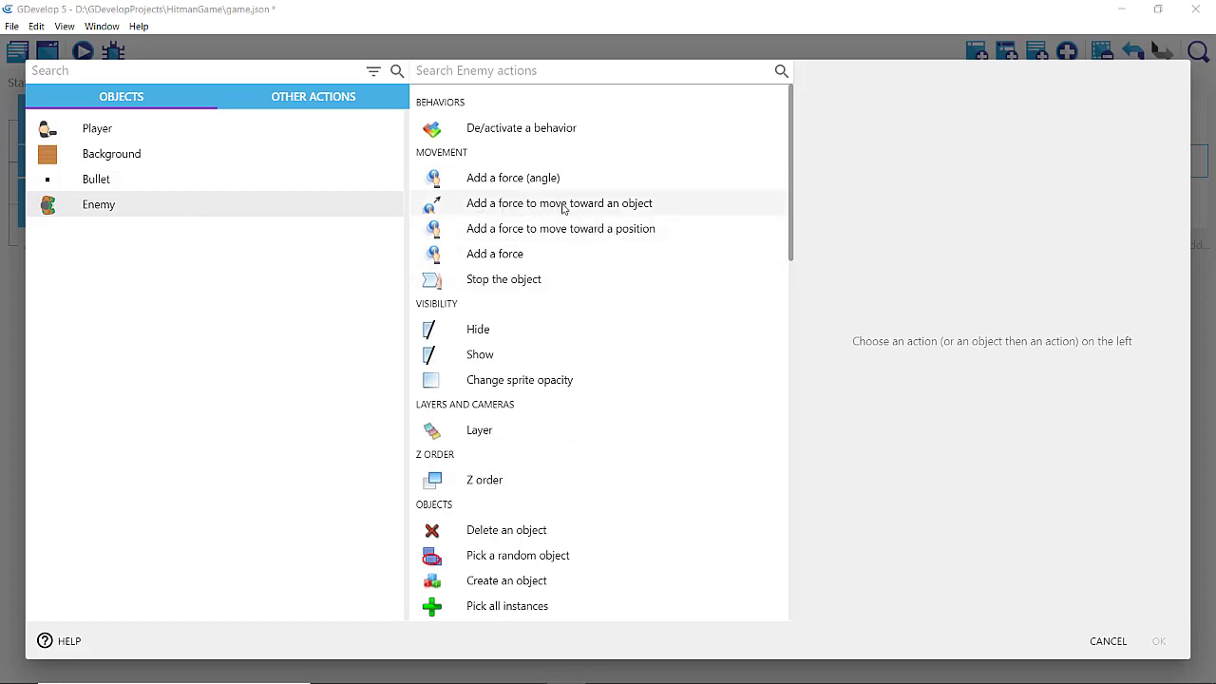
left_click(618, 205)
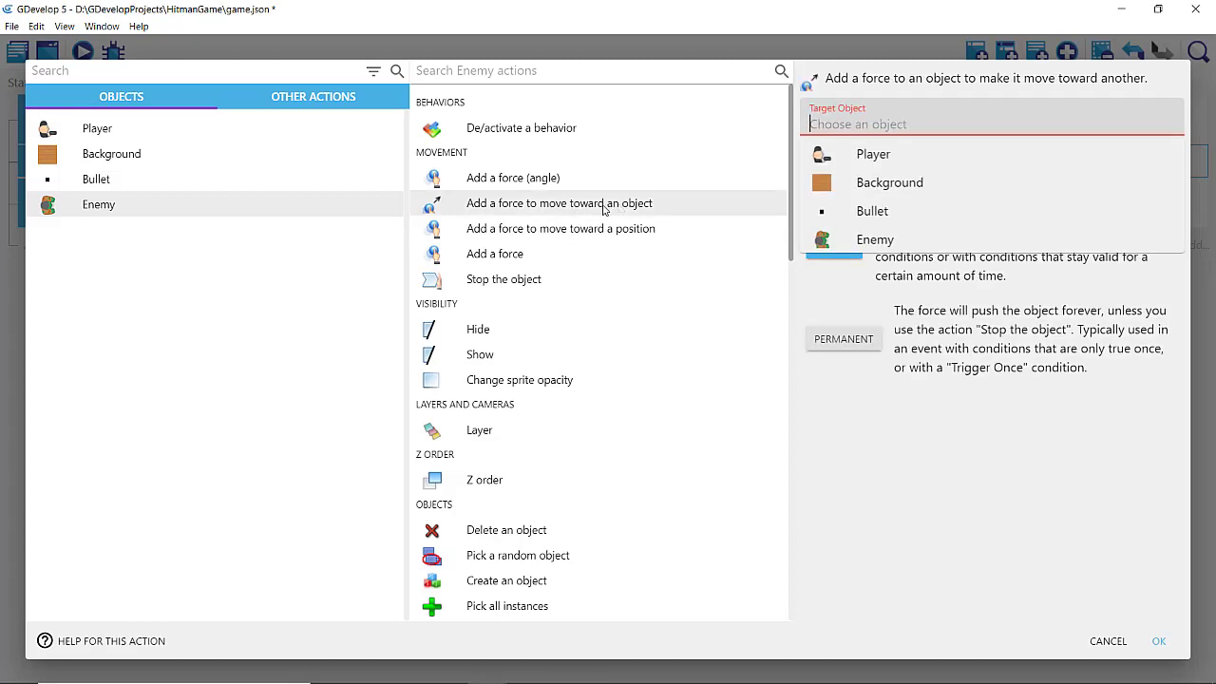
left_click(874, 154)
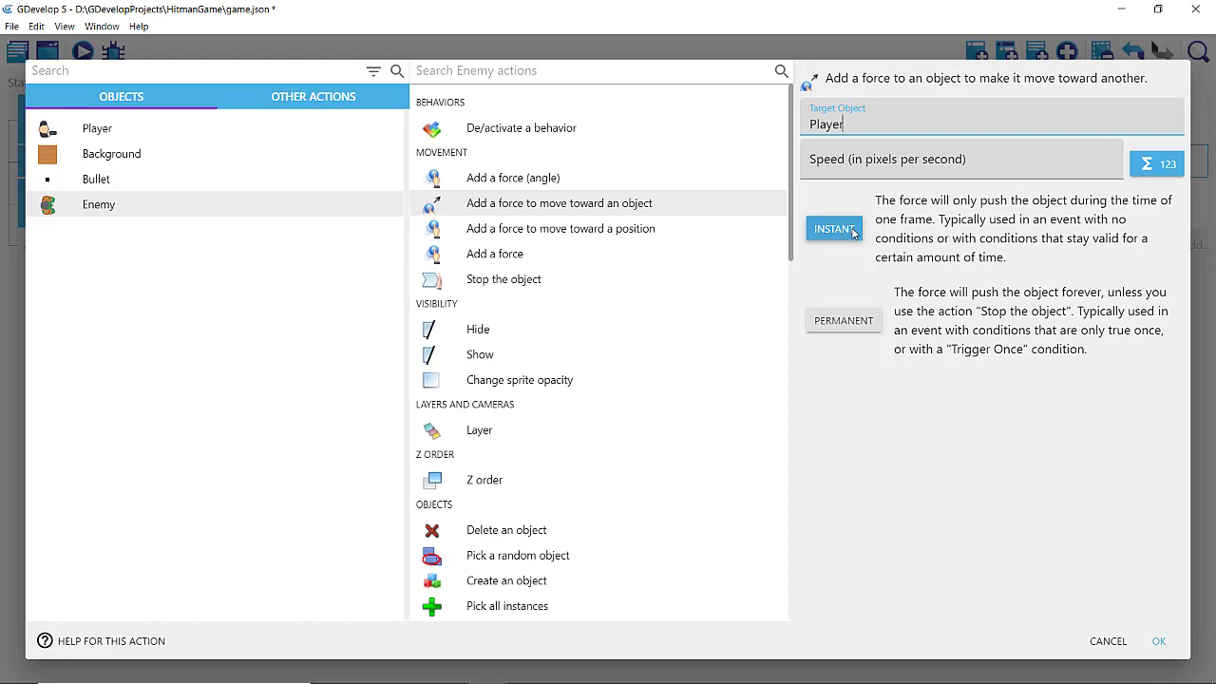
Set the force speed to GlobalVariable(Speed) through the expression builder
left_click(870, 161)
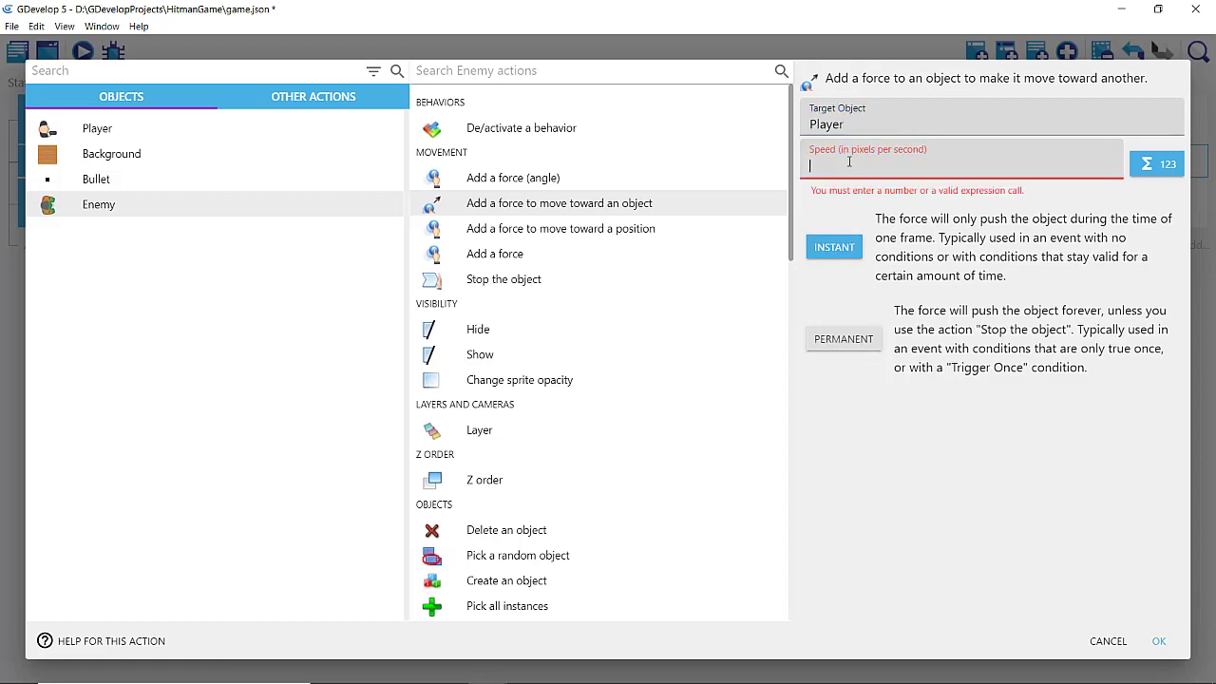
type("Spe")
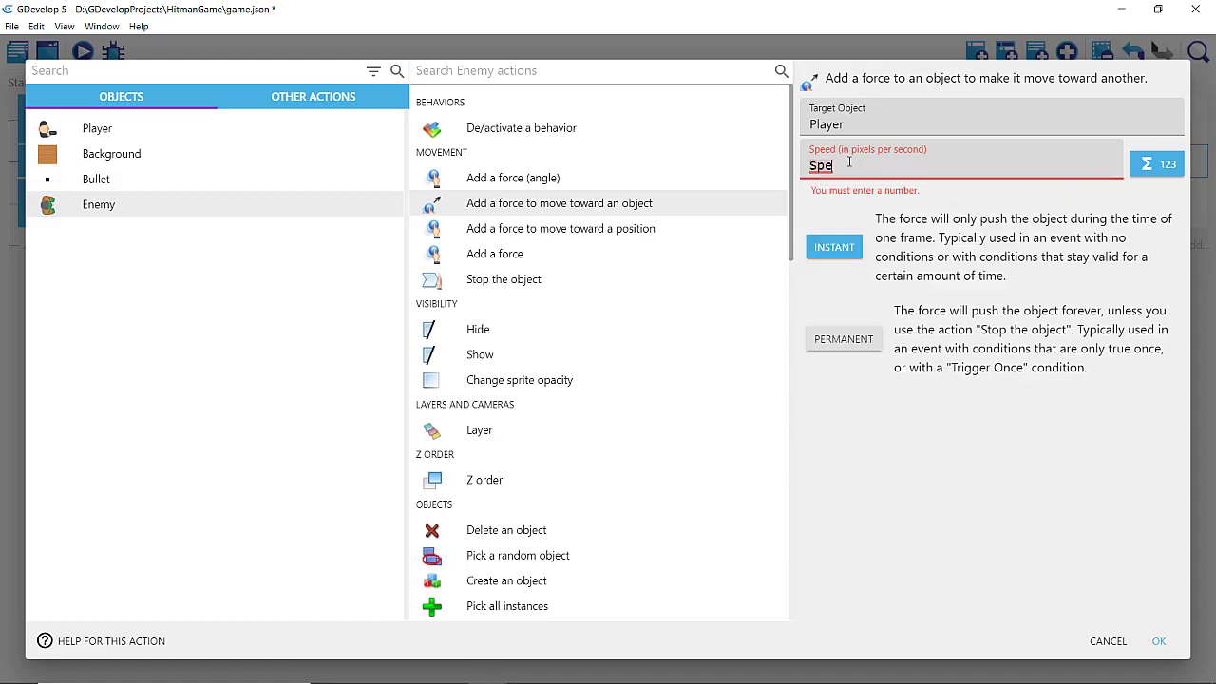
type("ed")
key("BackSpace")
key("BackSpace")
key("BackSpace")
key("BackSpace")
key("BackSpace")
left_click(1145, 167)
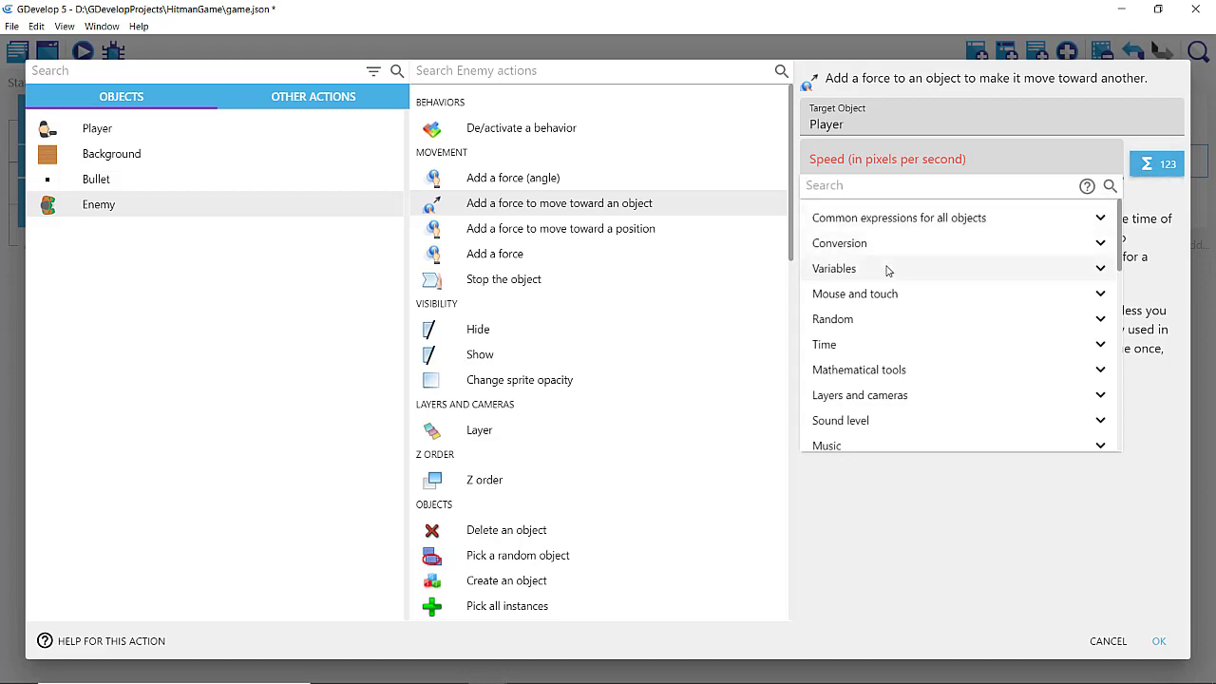
left_click(886, 270)
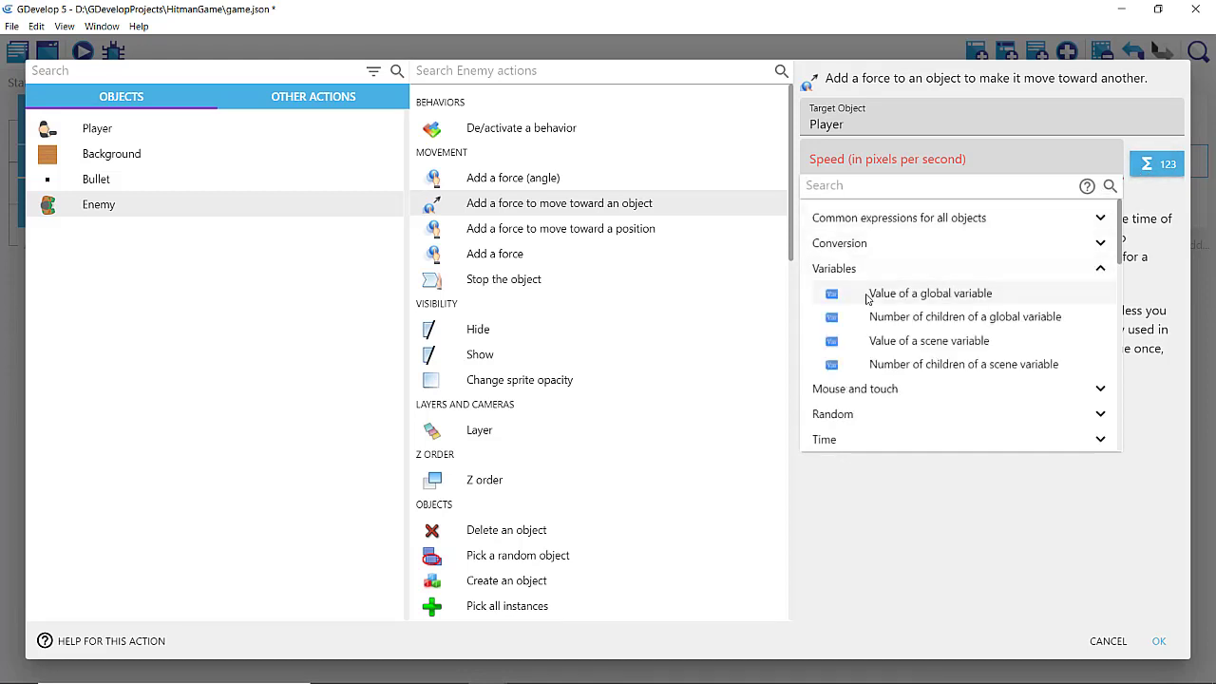
left_click(971, 296)
left_click(381, 303)
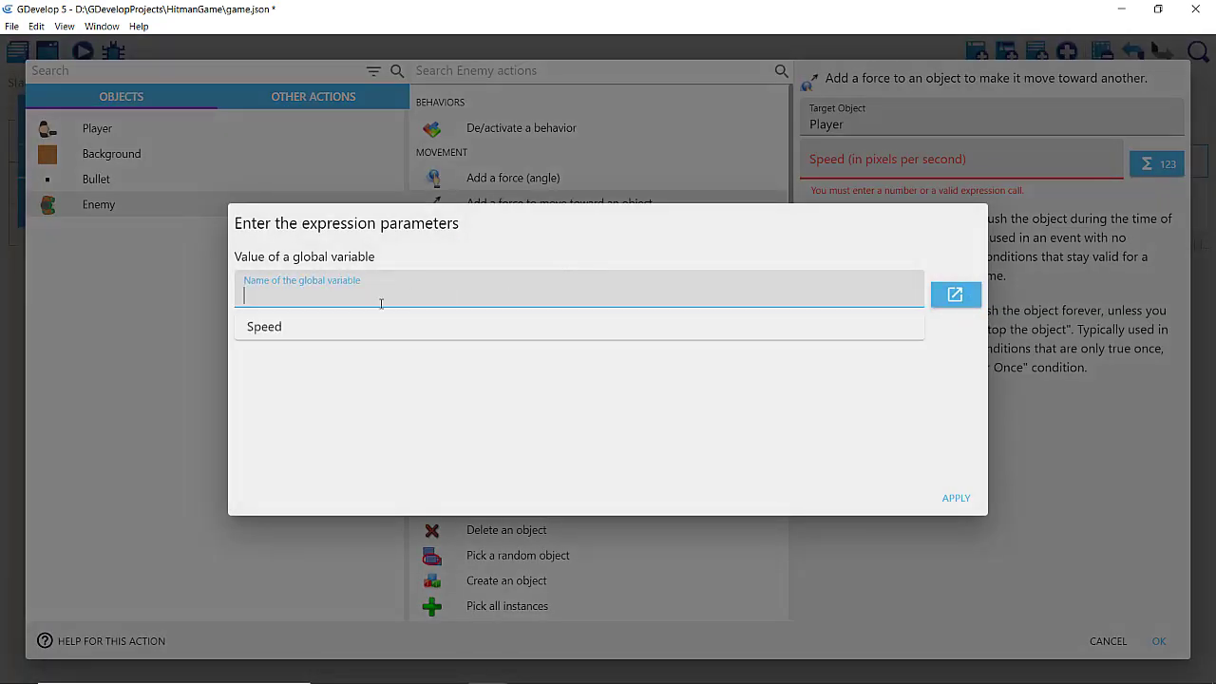
left_click(263, 328)
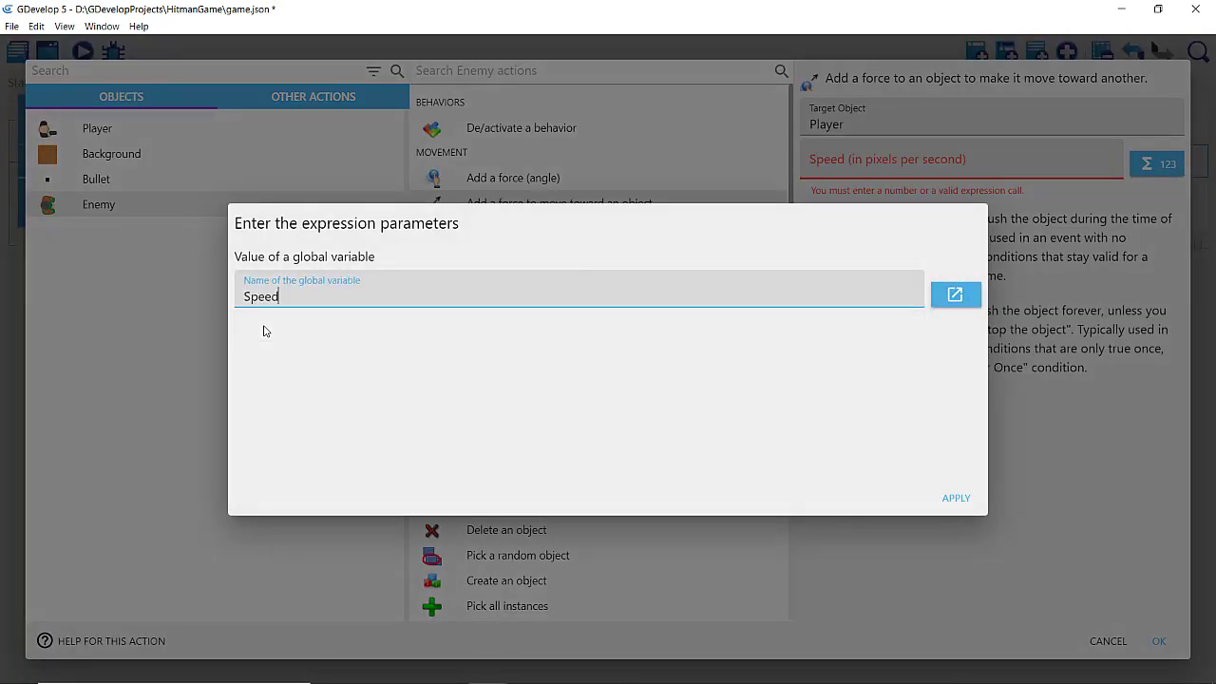
left_click(956, 499)
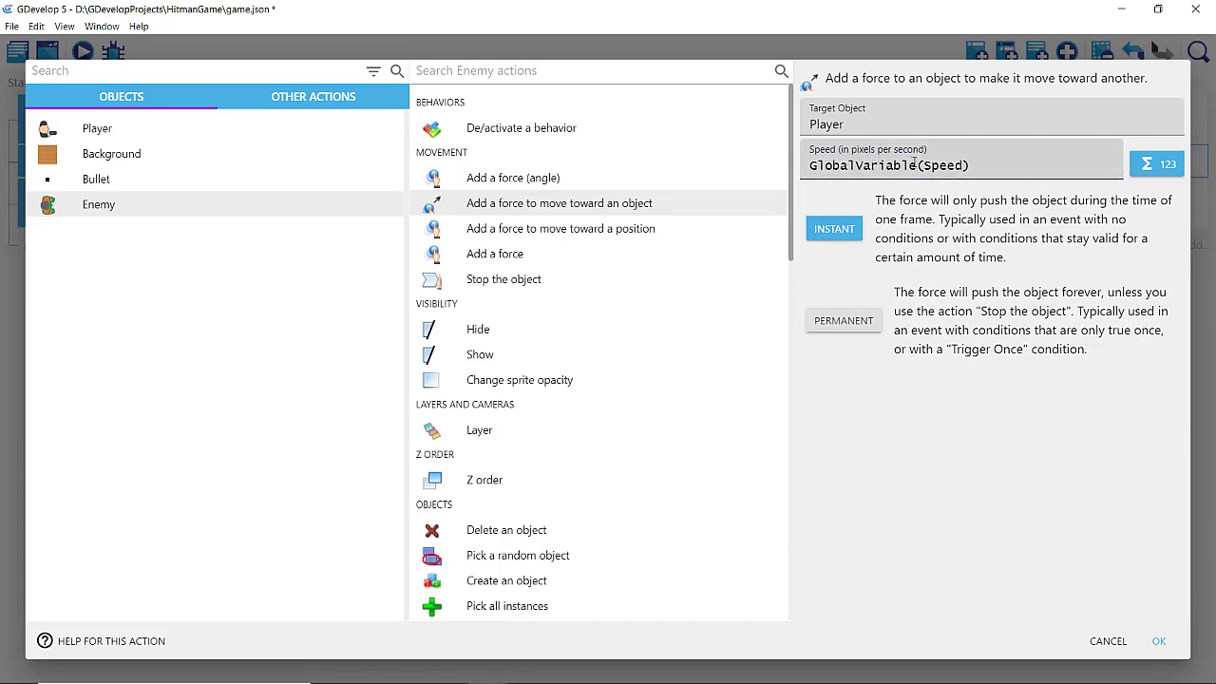
Finish the speed field and confirm the instant Move Enemy force action
triple_click(914, 163)
left_click(902, 165)
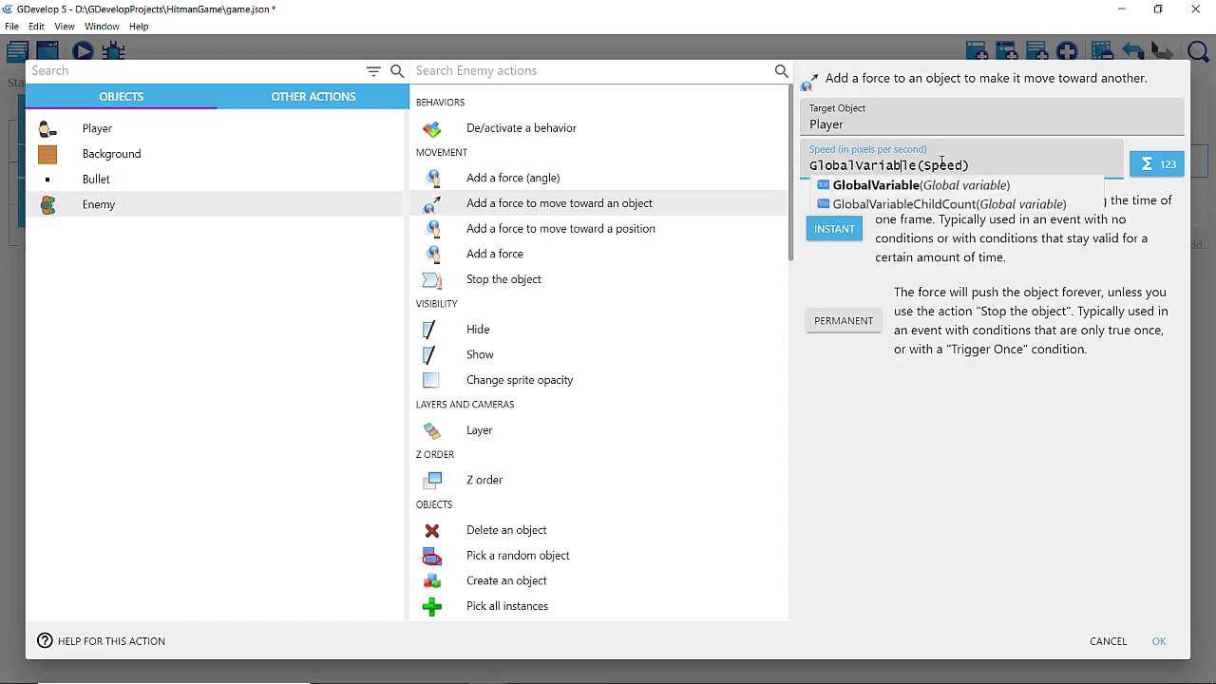
left_click(952, 205)
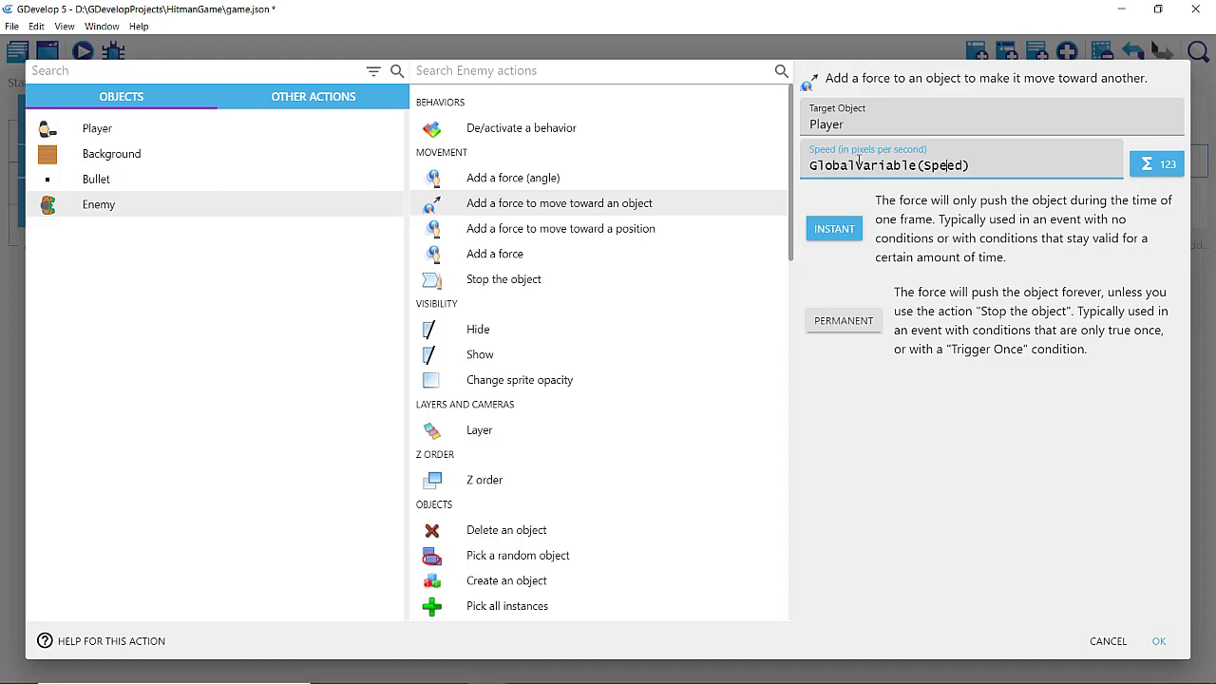
left_click(879, 439)
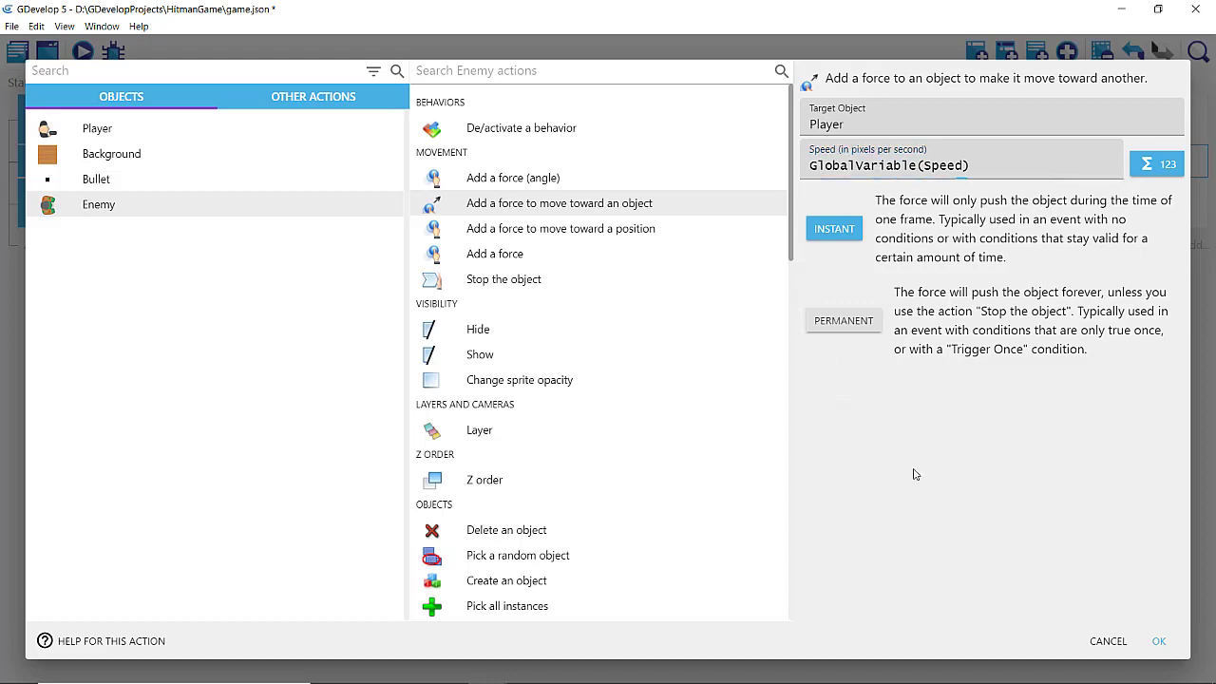
left_click(1156, 645)
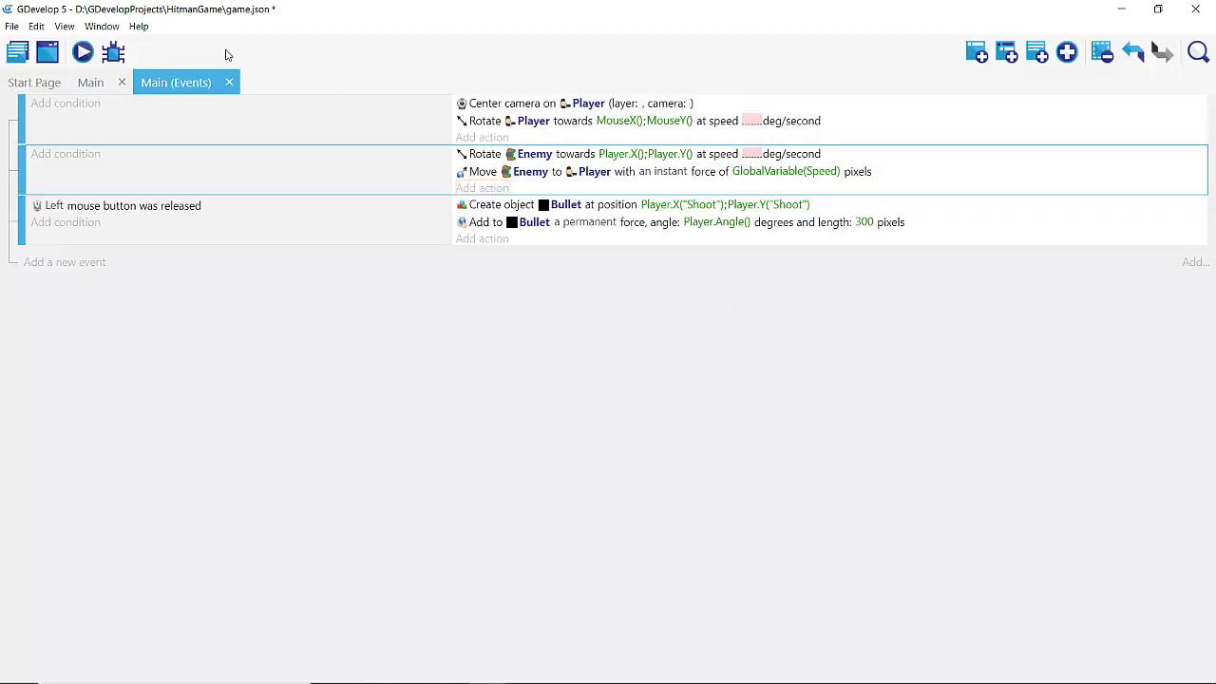
left_click(90, 53)
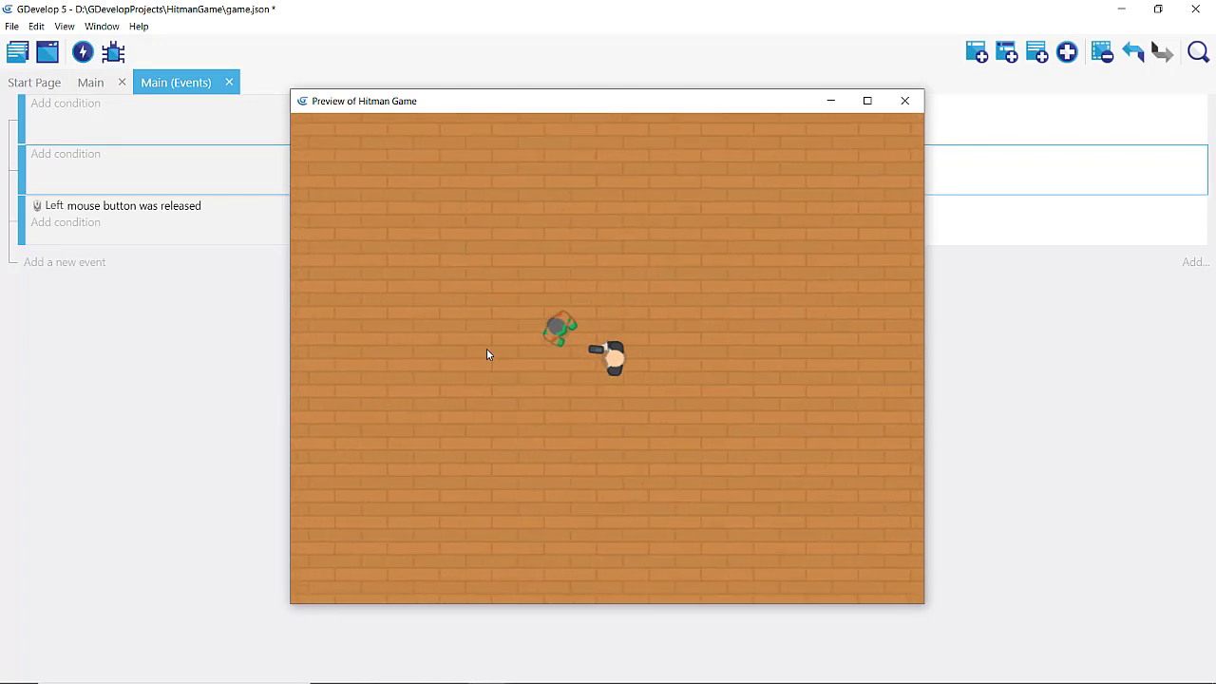
left_click(575, 337)
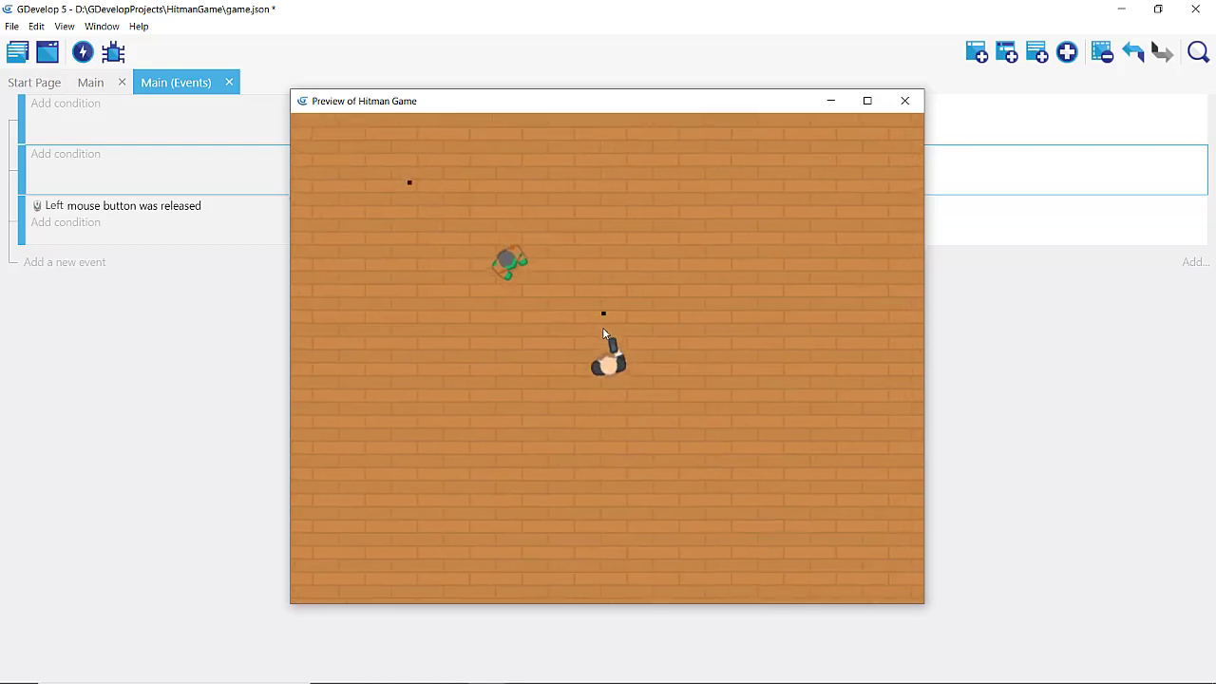
left_click(573, 313)
left_click(535, 344)
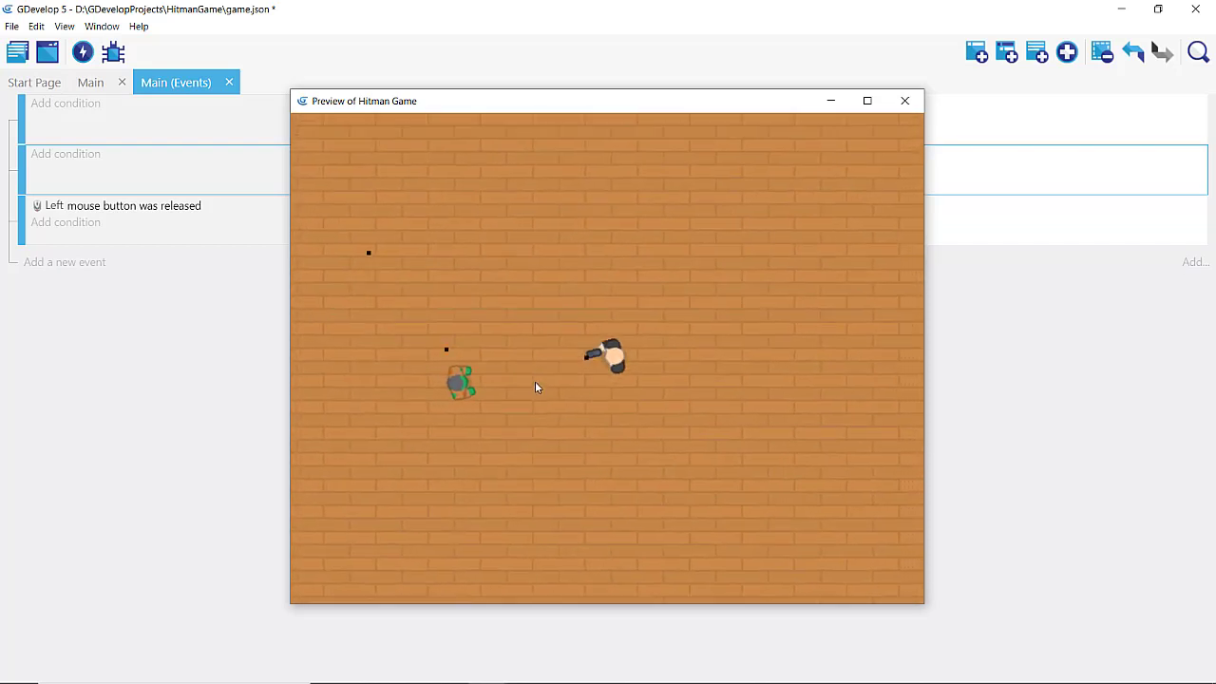
left_click(537, 386)
left_click(651, 412)
left_click(918, 99)
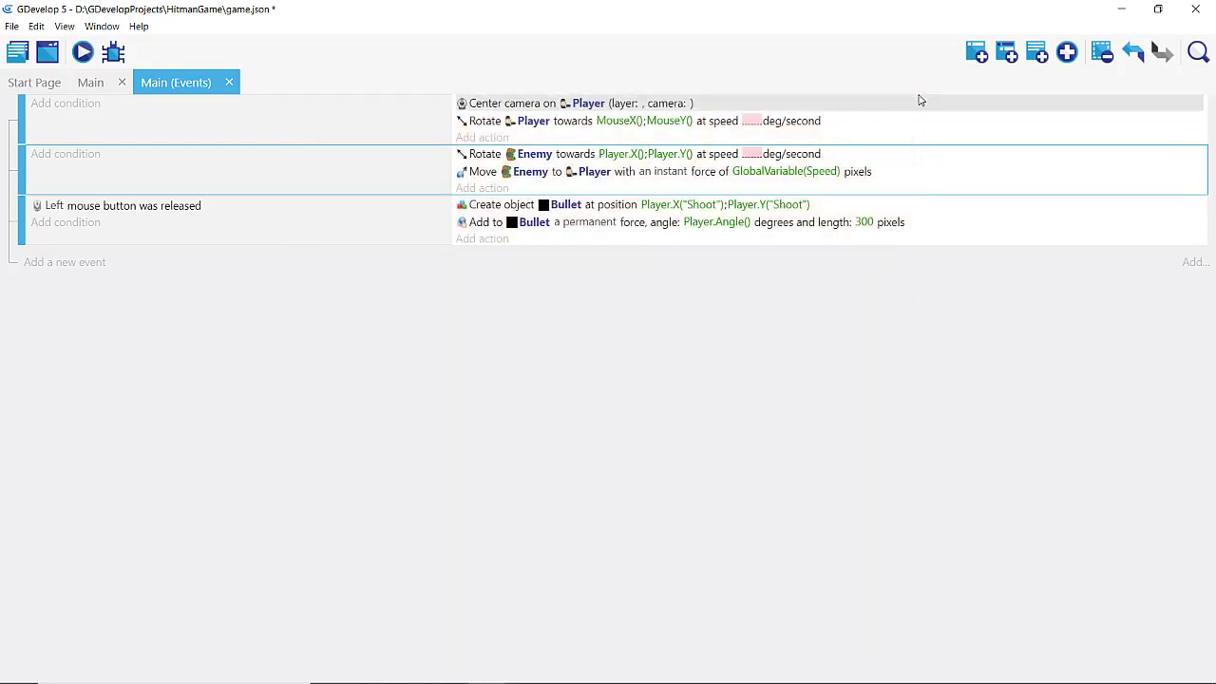
Change the global Speed variable from 150 to 50 and apply it
left_click(25, 57)
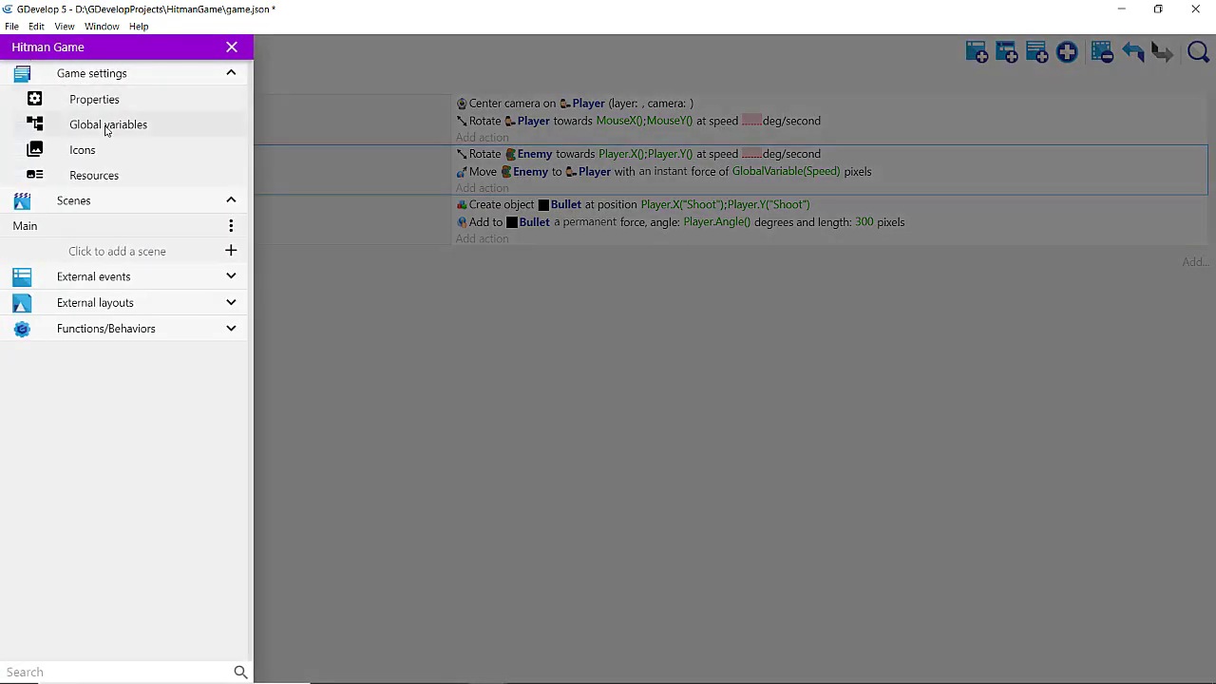
left_click(107, 126)
left_click(613, 343)
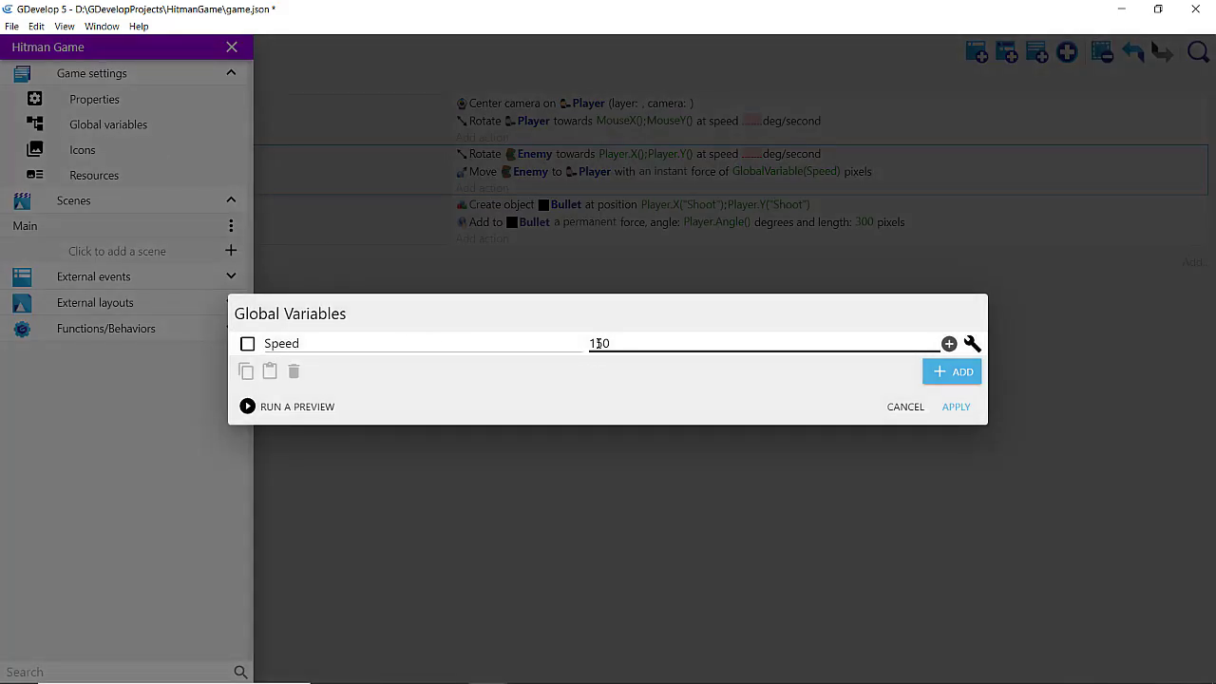
left_click(598, 343)
key("BackSpace")
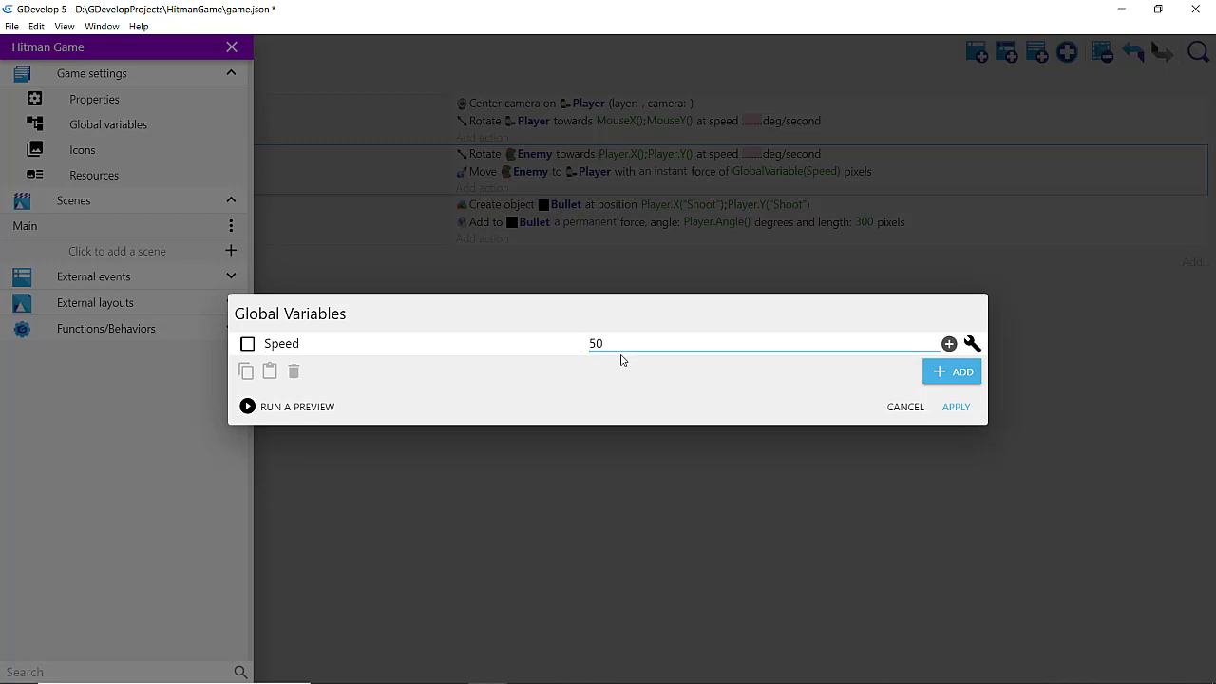
left_click(956, 408)
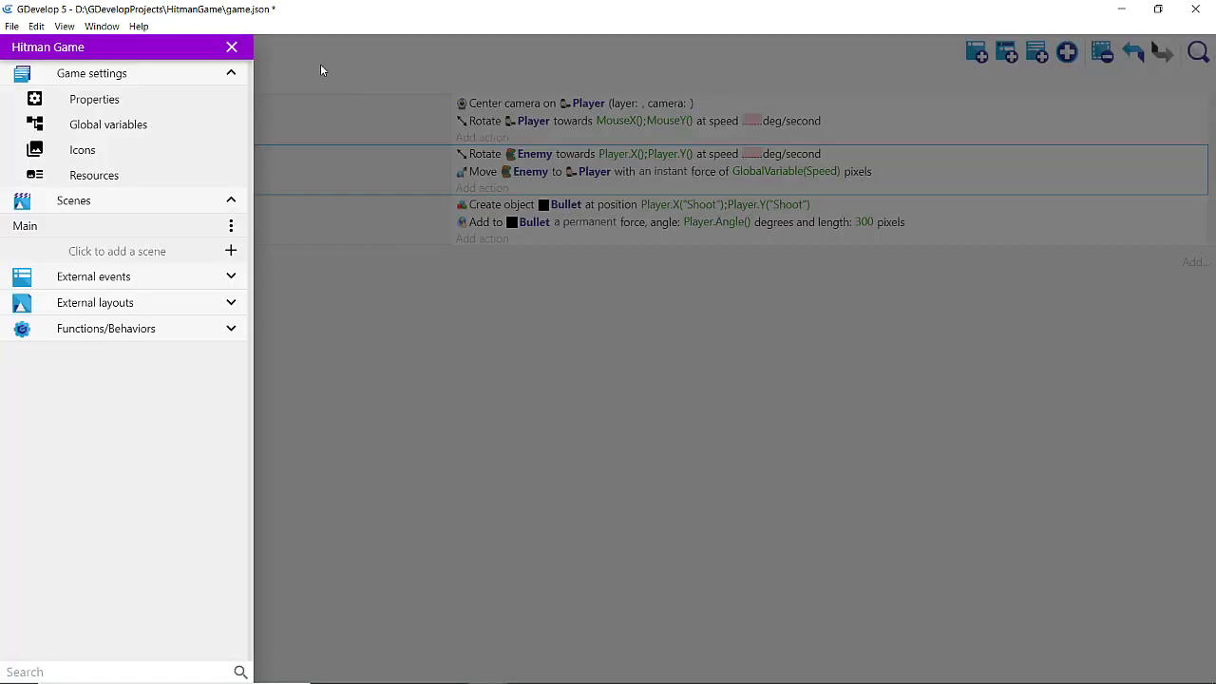
left_click(232, 48)
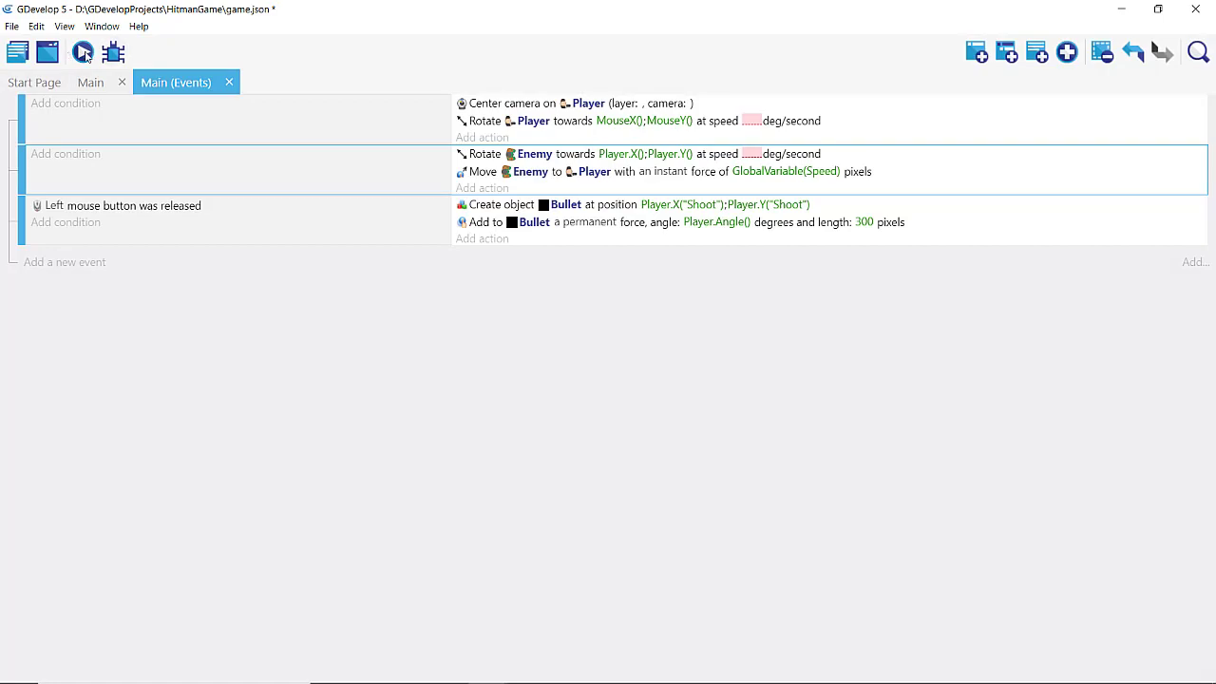
left_click(83, 51)
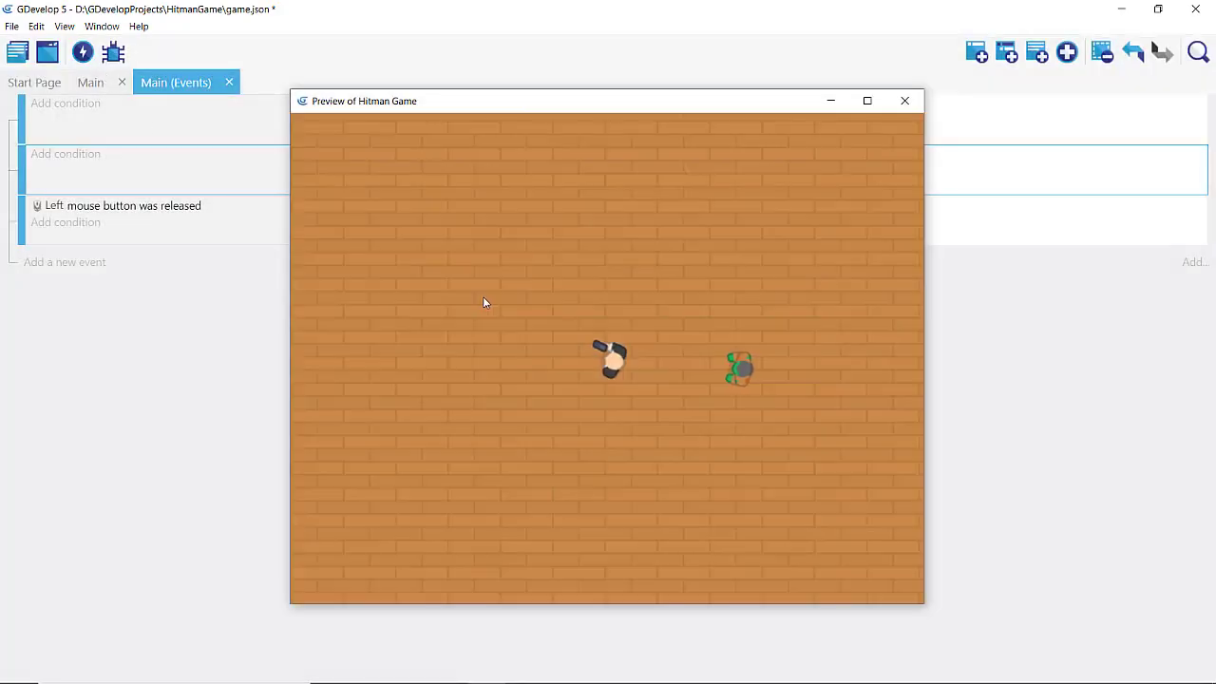
left_click(670, 365)
left_click(665, 363)
left_click(660, 361)
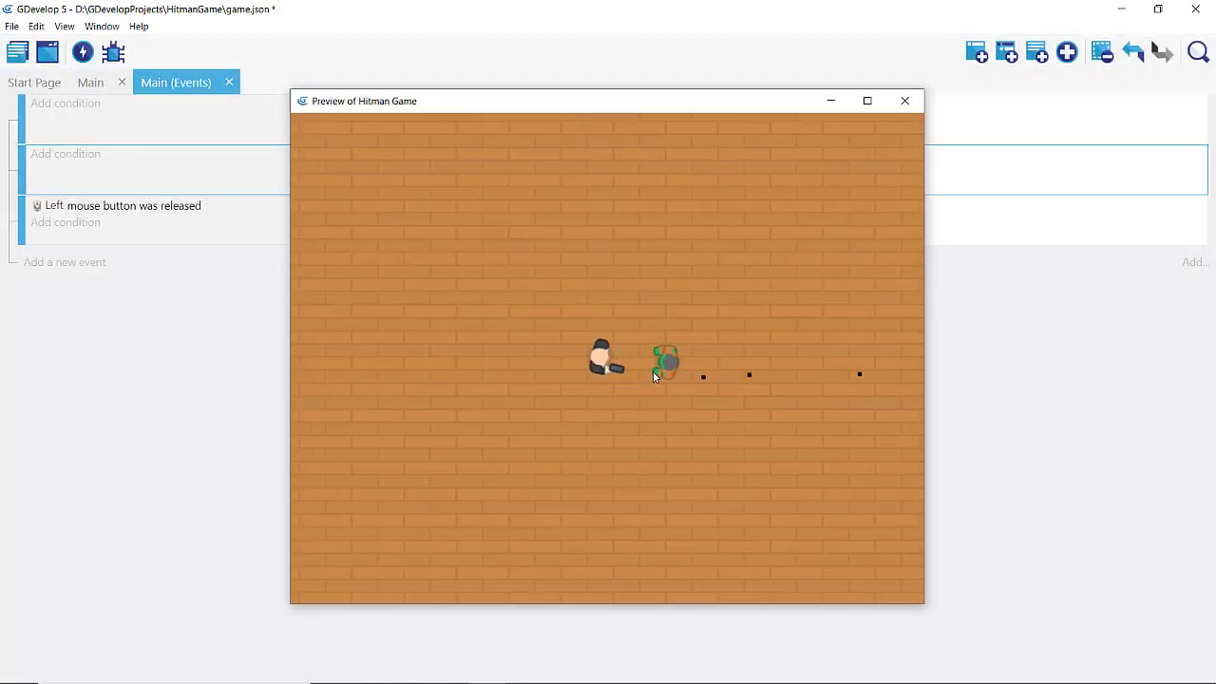
left_click(654, 367)
left_click(722, 423)
left_click(732, 434)
left_click(679, 452)
left_click(608, 426)
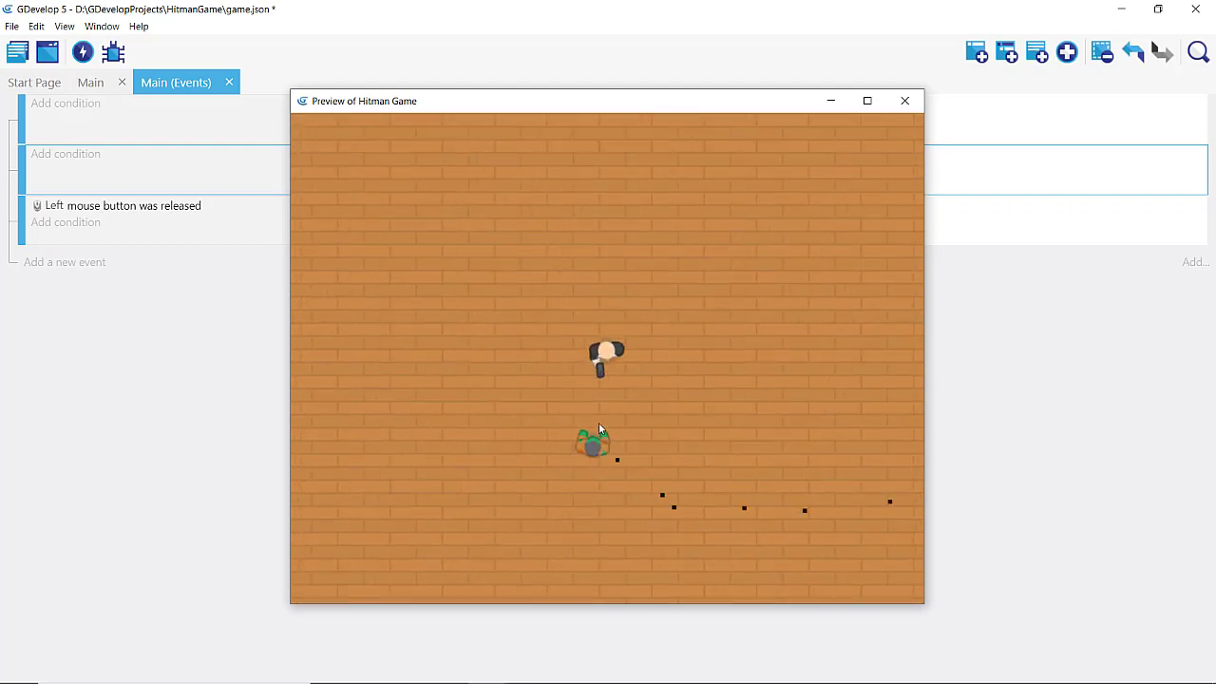
left_click(560, 442)
left_click(532, 477)
left_click(485, 472)
left_click(462, 462)
left_click(450, 456)
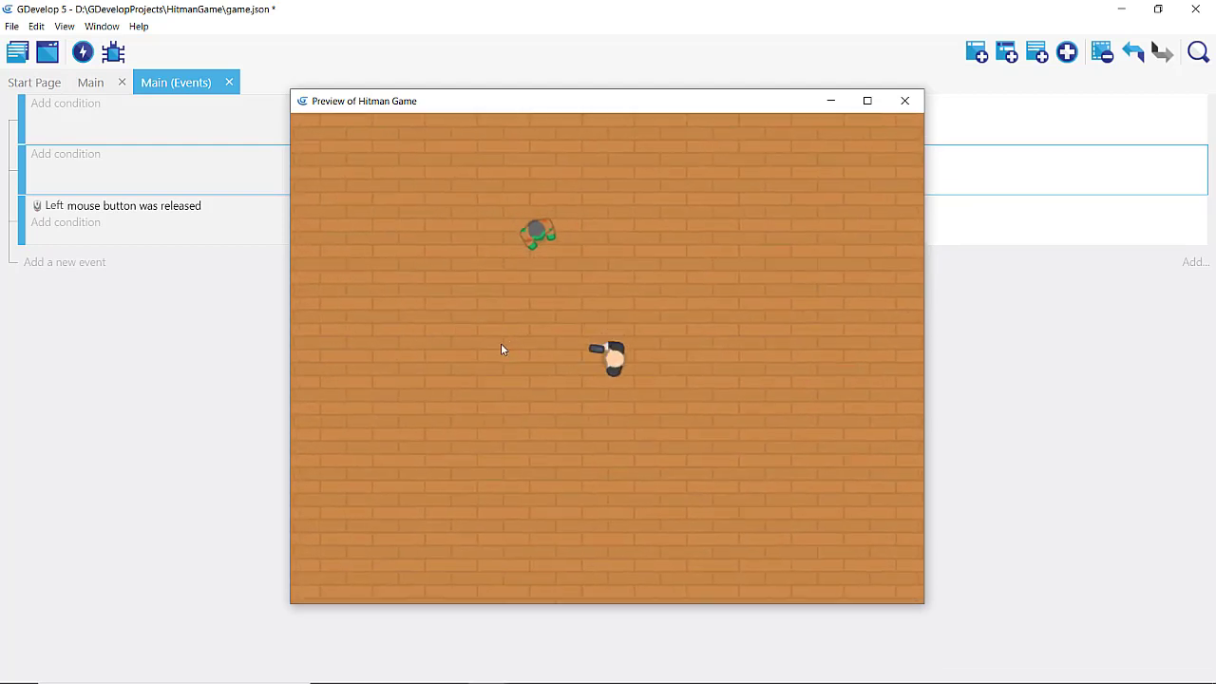
left_click(903, 101)
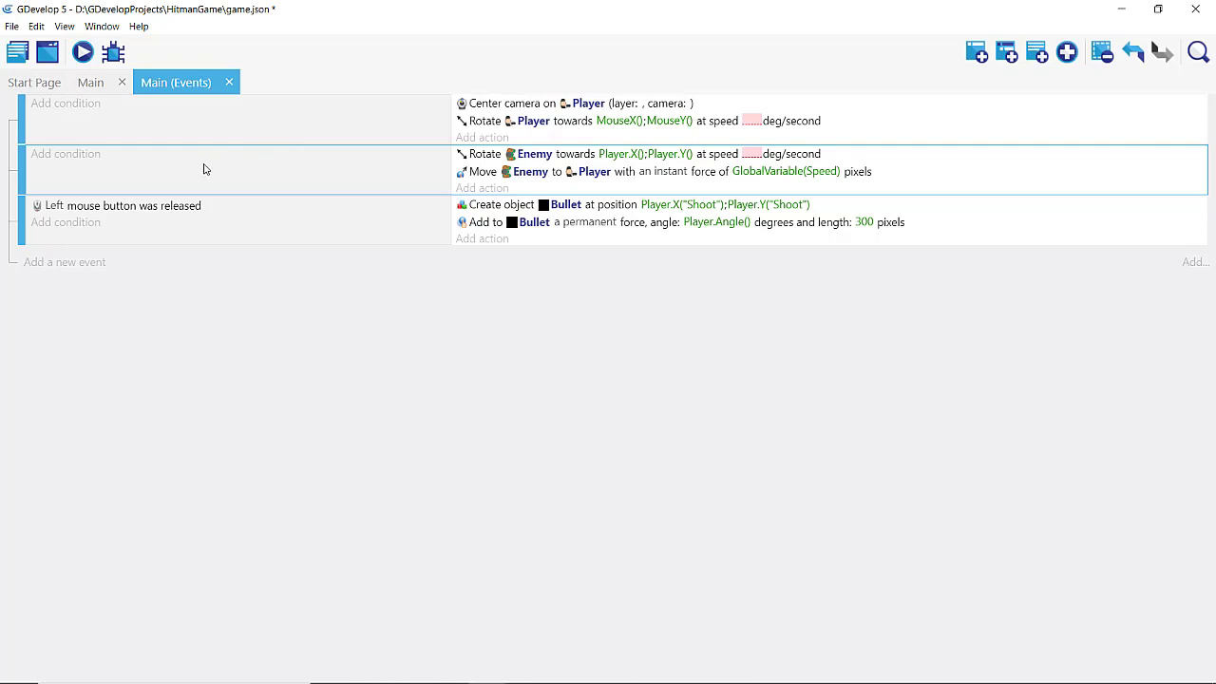
Head the Enemy event with comment 'Faz com que o inimigo corra até o player', then add another comment
left_click(1039, 55)
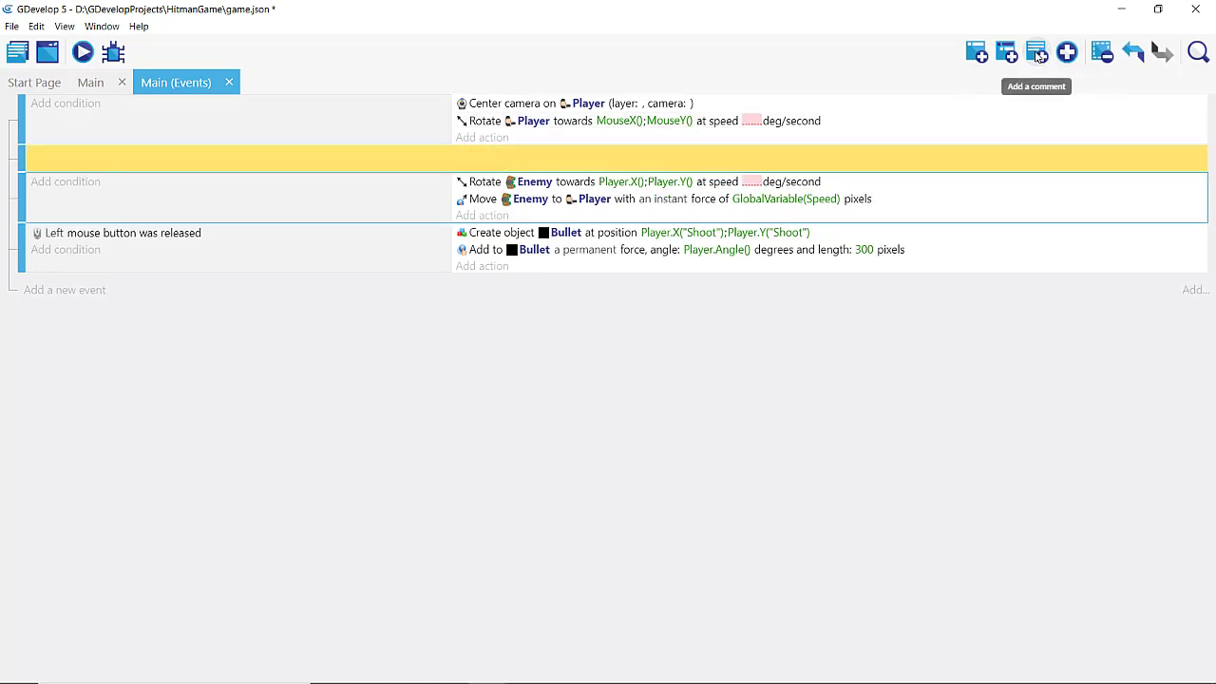
left_click(110, 161)
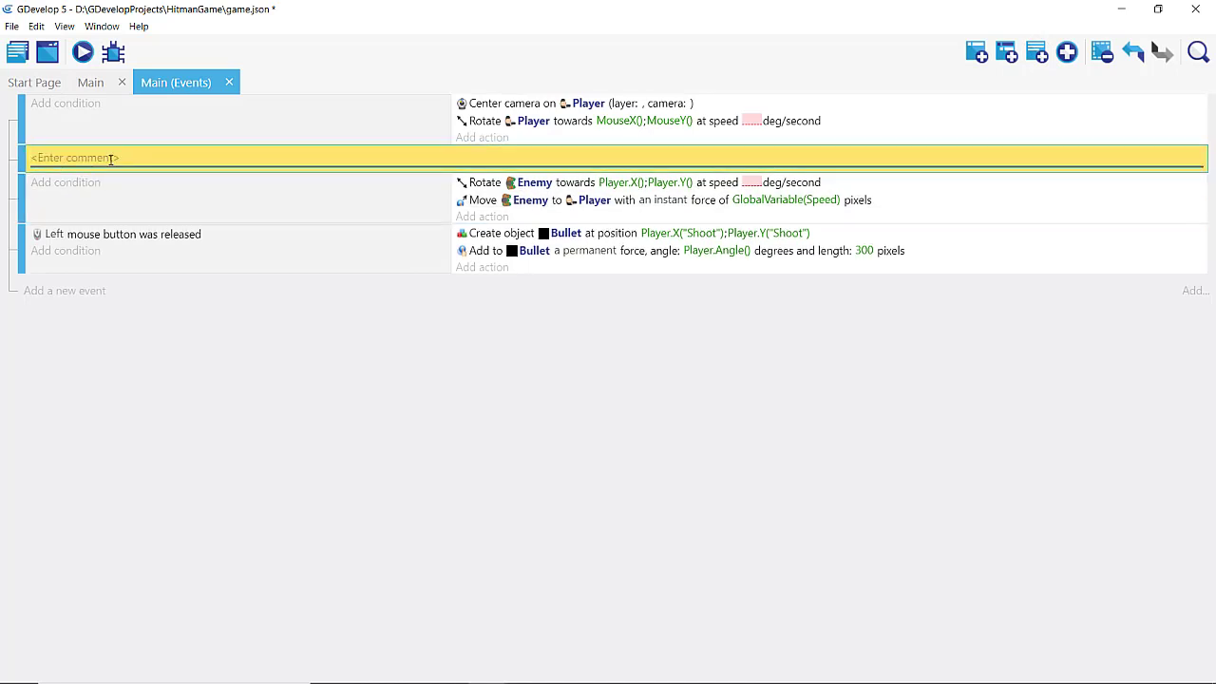
type("Faz com")
type(" que o inim")
type("igo corra at")
type("é o p")
type("layer")
left_click(68, 129)
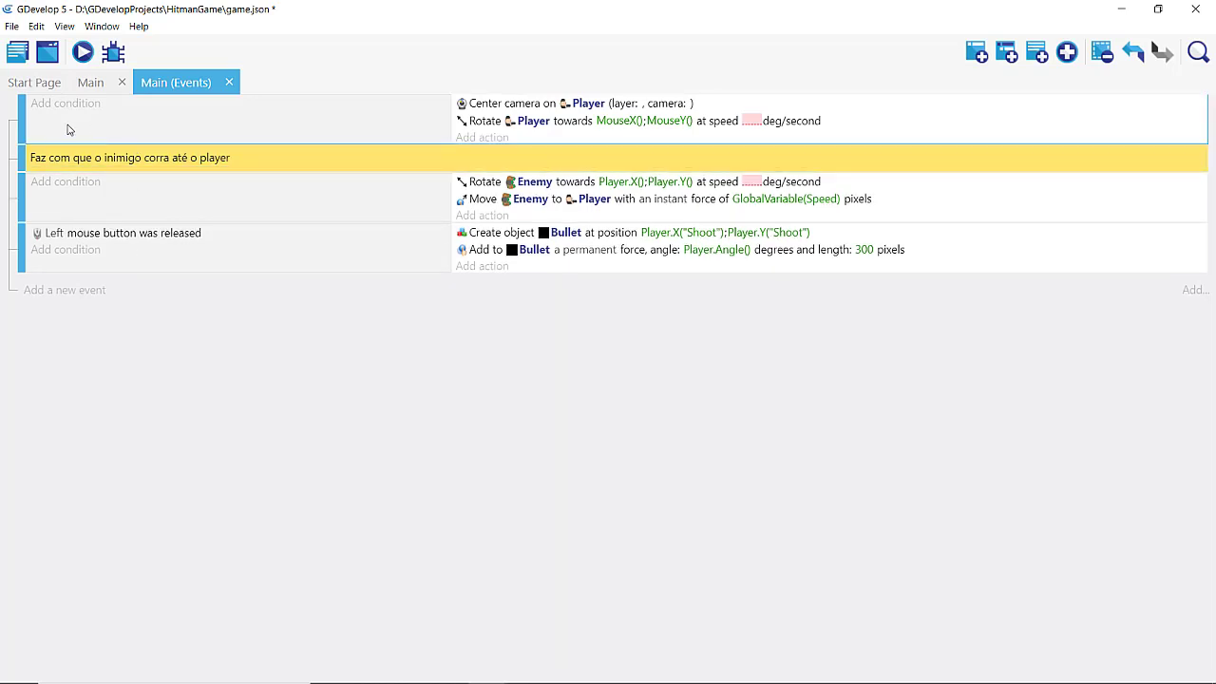
left_click(1037, 53)
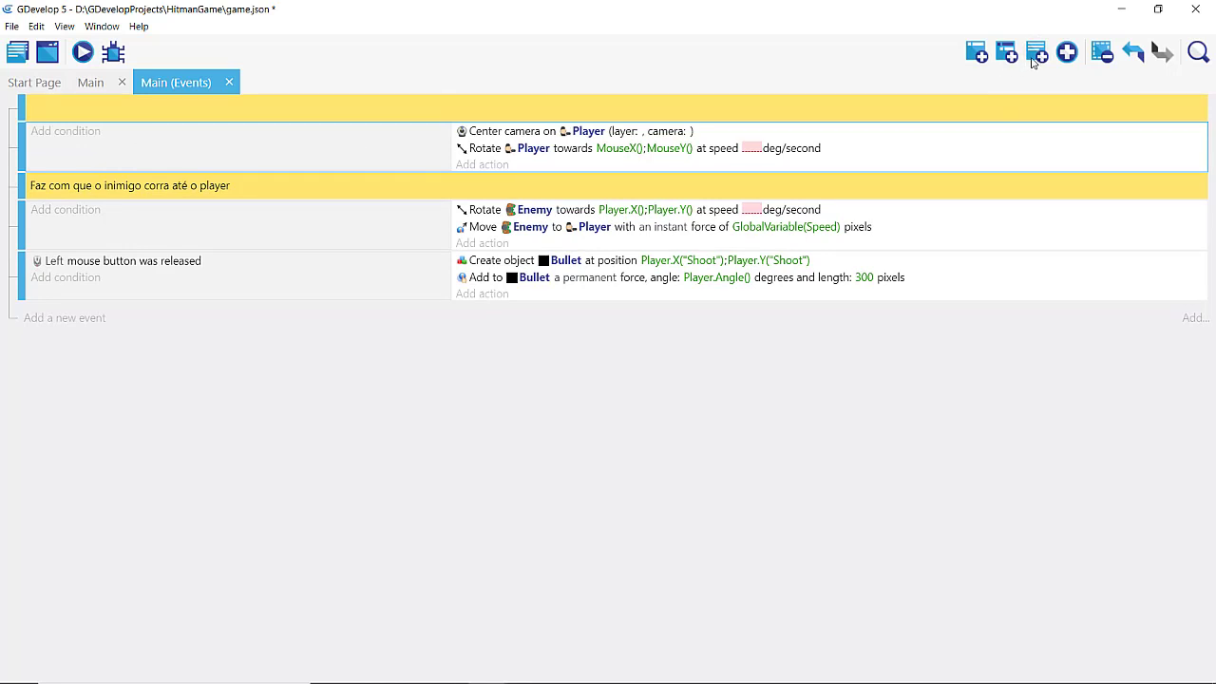
Type 'Faz a câmera seguir o Player e rotaciona o player para o' into the top comment
left_click(577, 107)
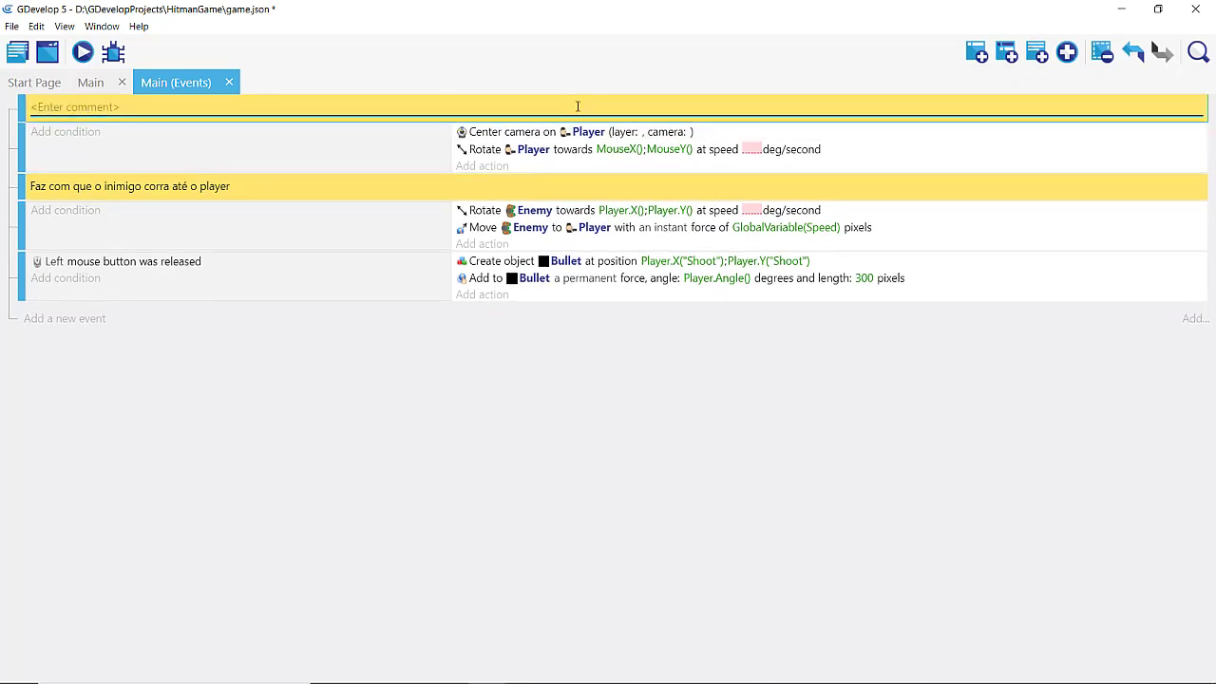
type("Faz a câ")
type("mera seg")
type("uir o Player ")
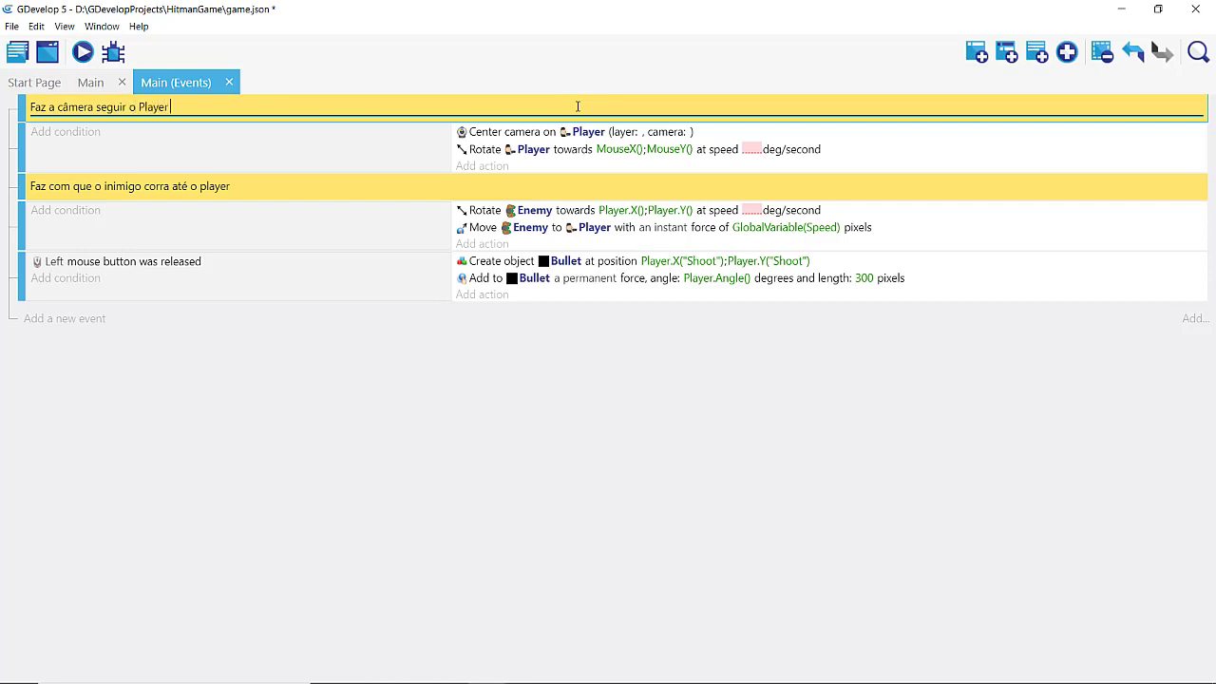
type("e r")
type("ota")
type("ciona o")
type(" player para o maouse")
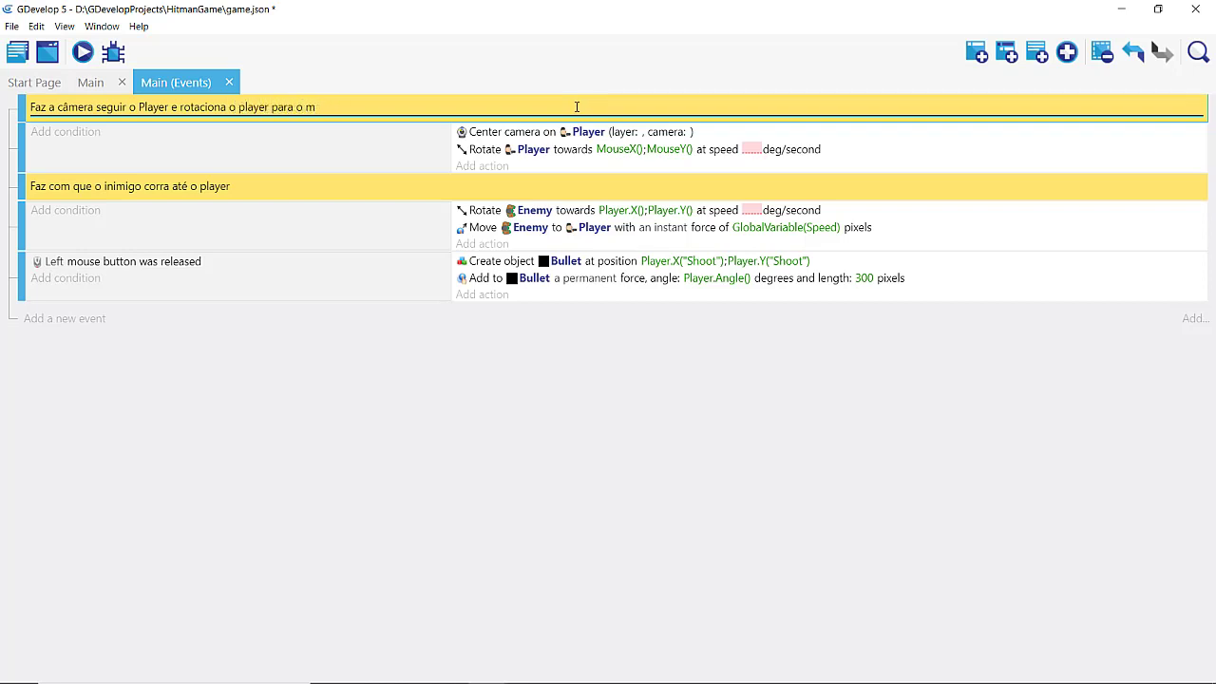
Complete the camera comment to read 'Faz a câmera seguir o Player e rotaciona o player para o mouse'
type("se")
left_click(520, 387)
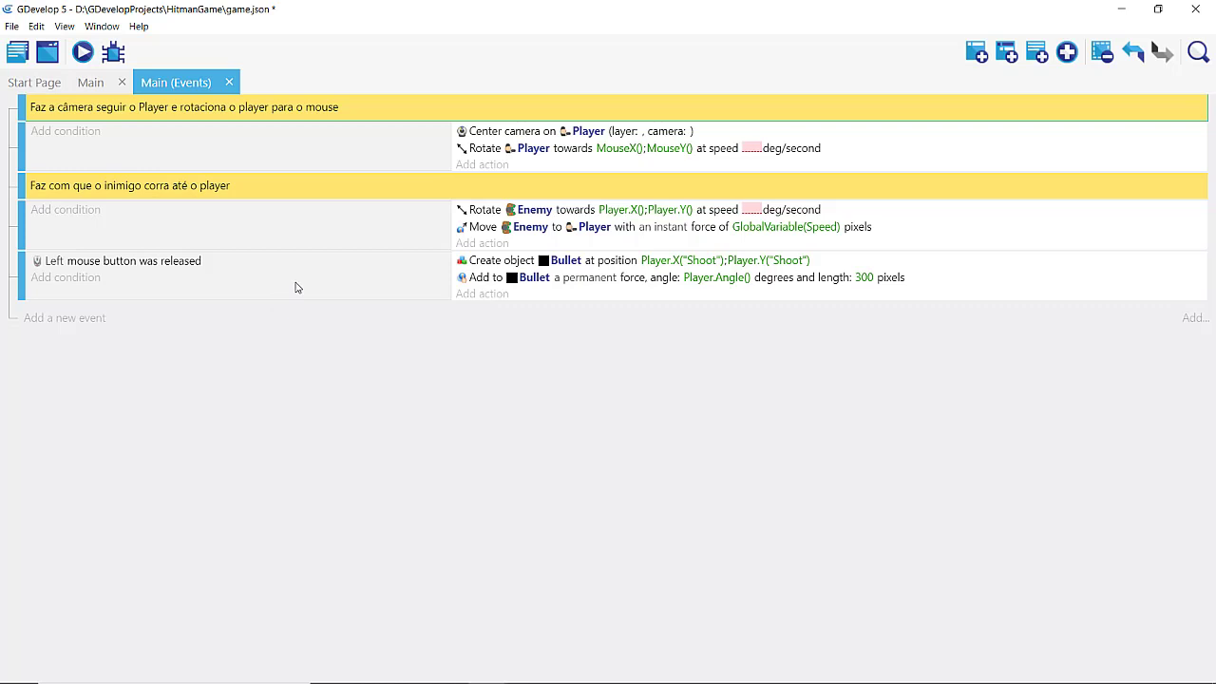
Insert the comment 'Atira ao soltar o botão esquerdo do mouse' above the mouse-release event, then view the Main scene
left_click(237, 286)
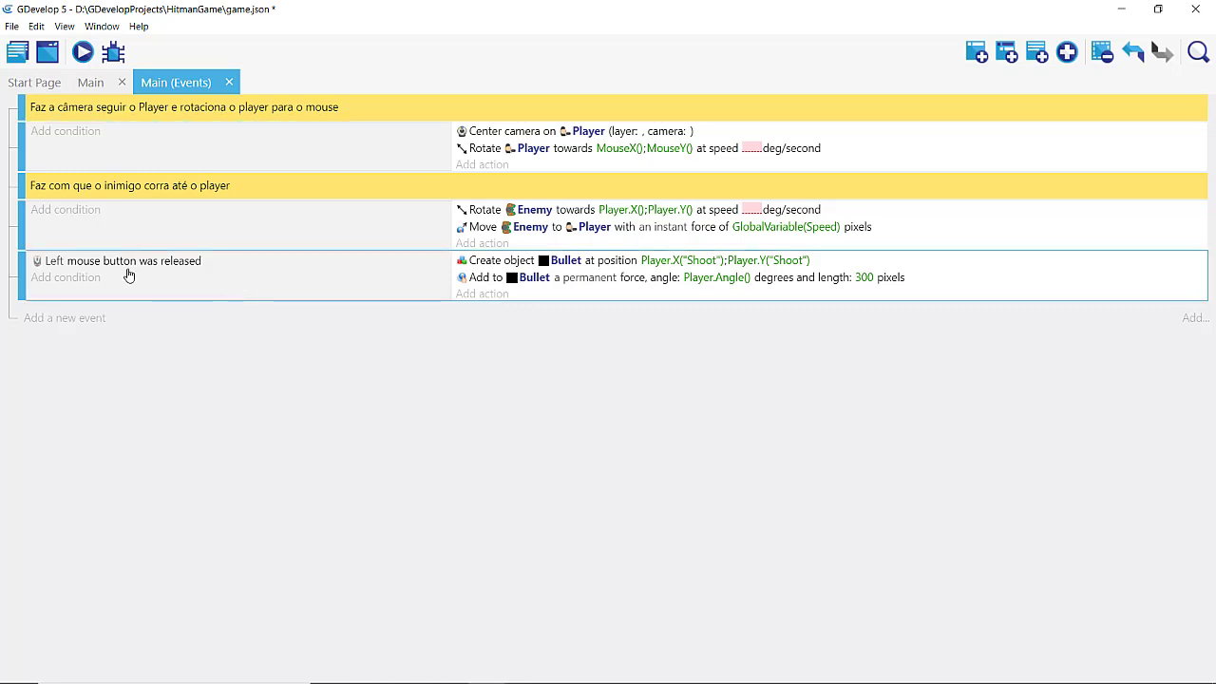
left_click(1042, 54)
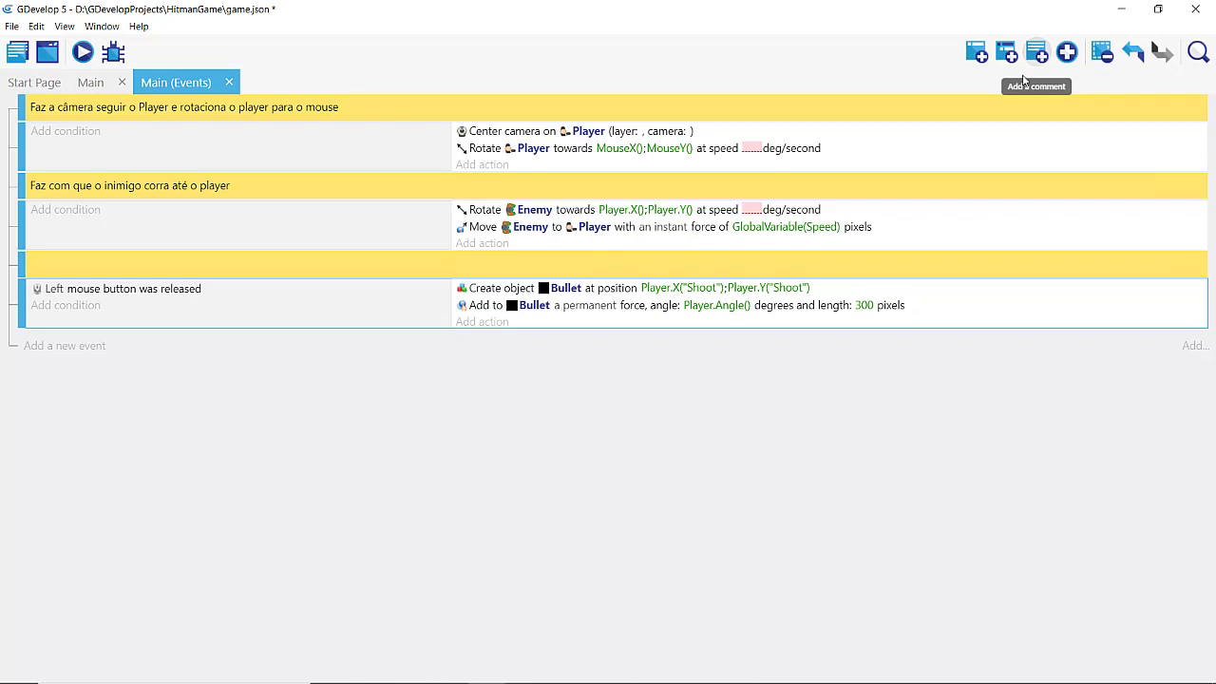
left_click(494, 263)
type("A")
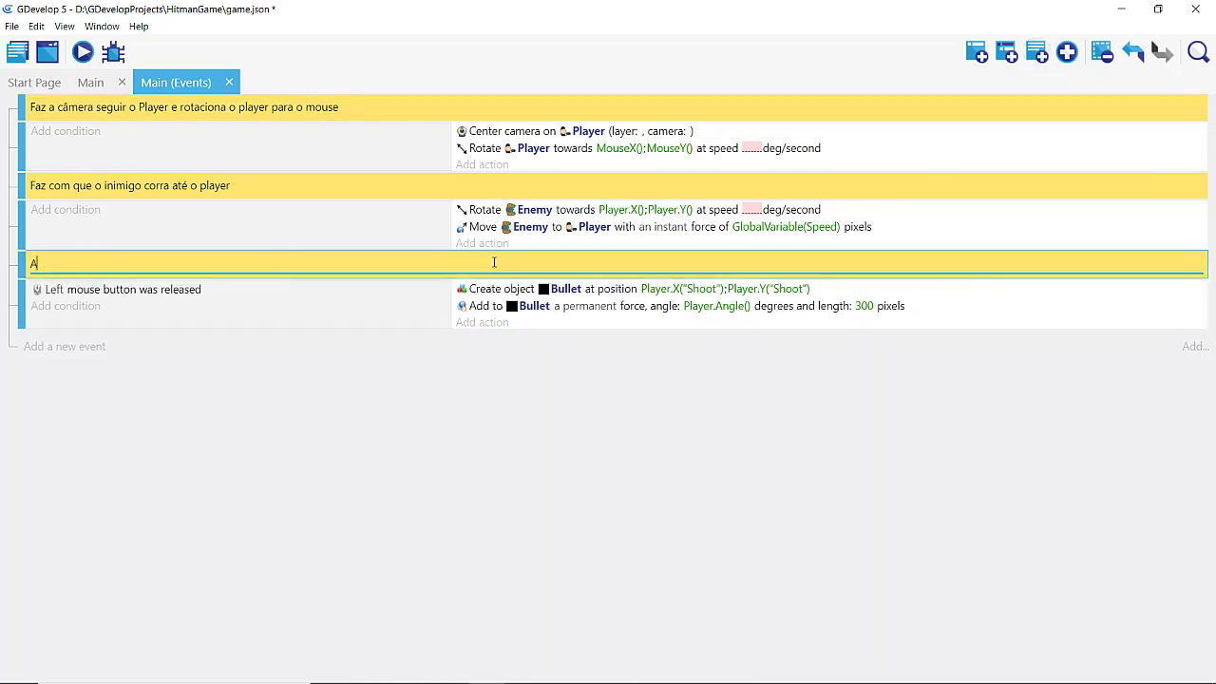
type("tira ")
type("ao ")
type("soltar o ")
type("botão e")
type("squerdo do ")
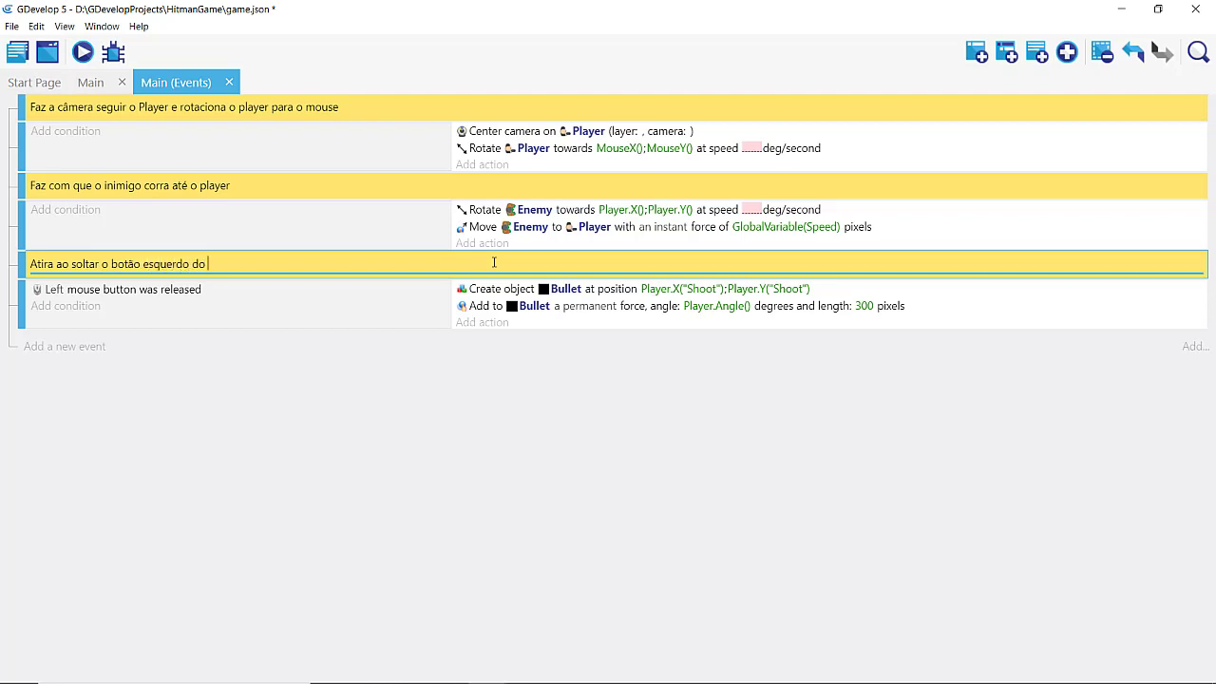
type("mouse")
left_click(480, 432)
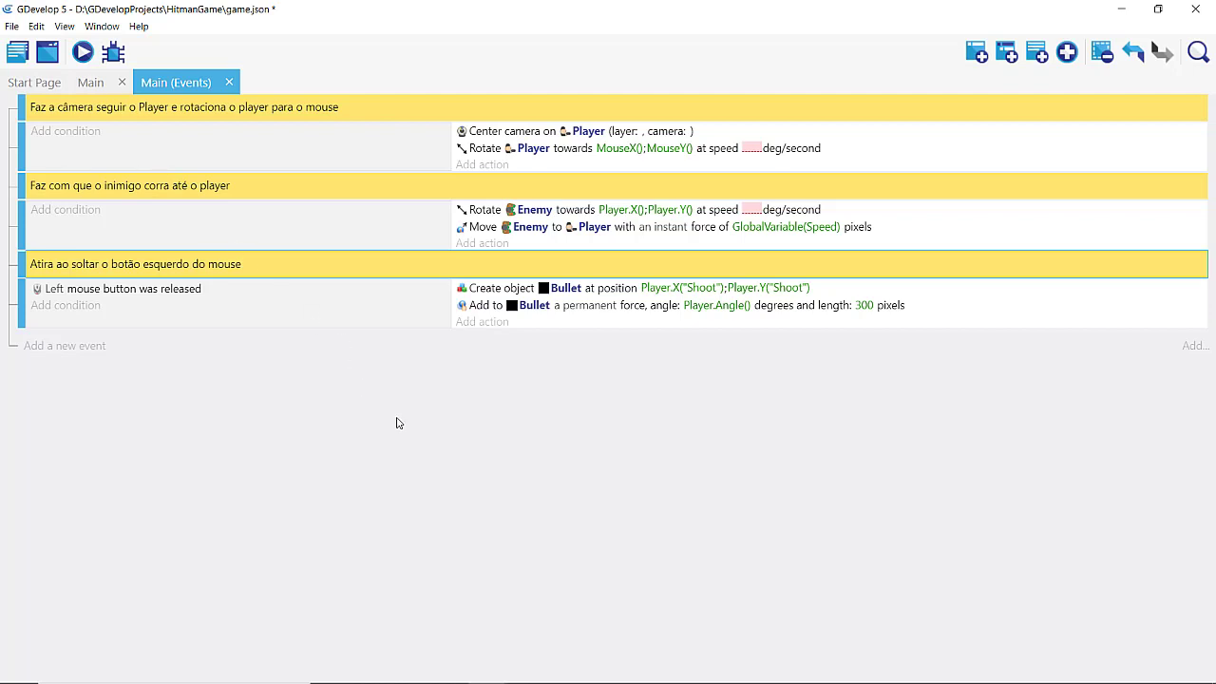
left_click(91, 83)
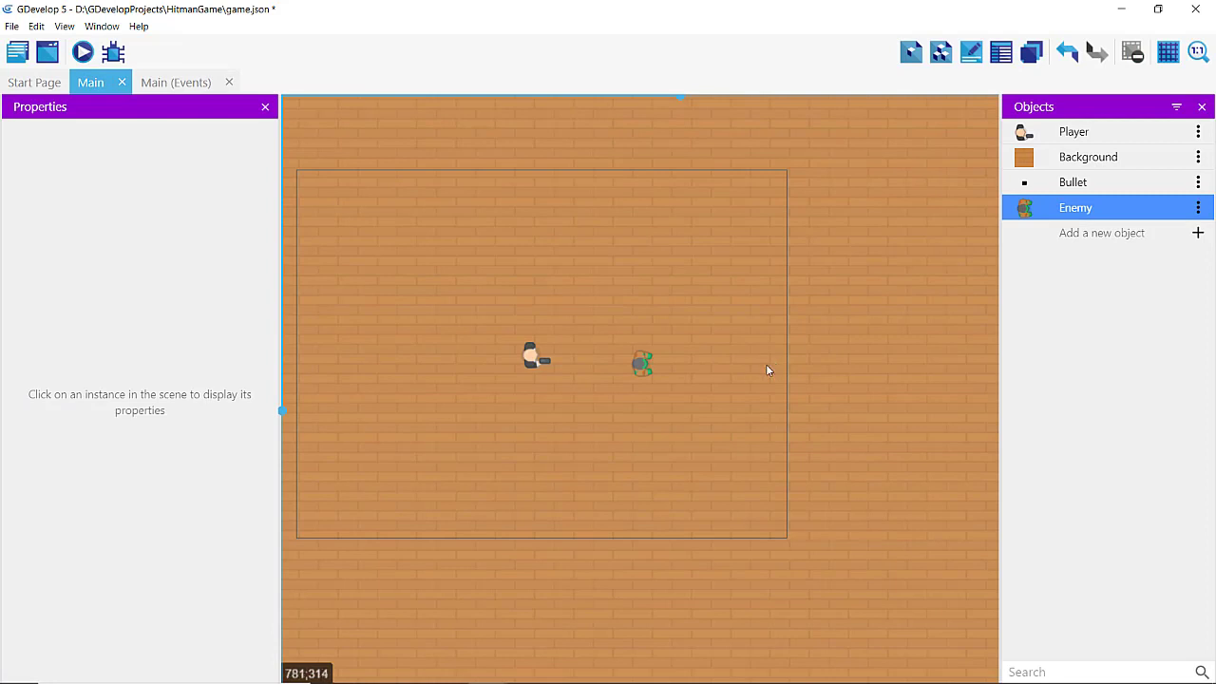